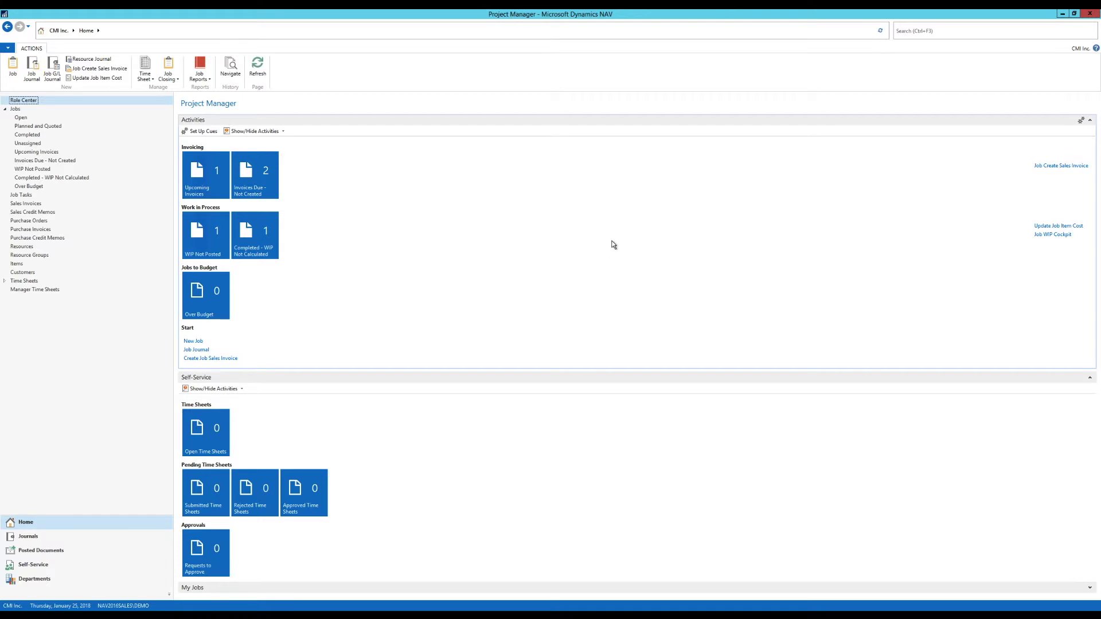
# - Search for 'chart', open the Generic Charts list and select an existing chart
pyautogui.click(934, 31)
pyautogui.write('char')
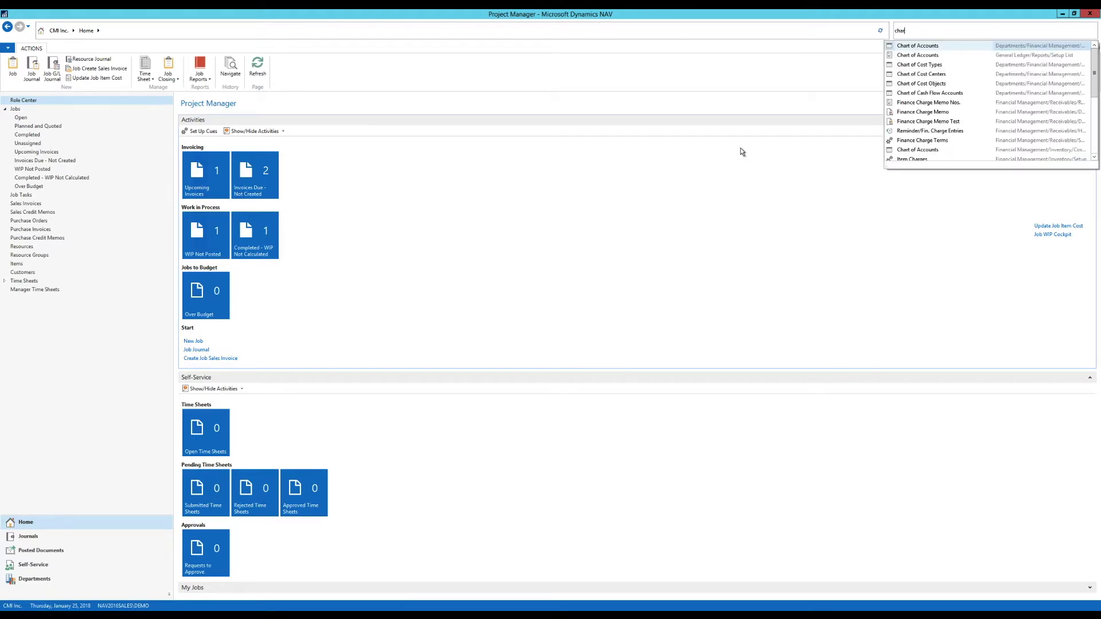
pyautogui.write('t')
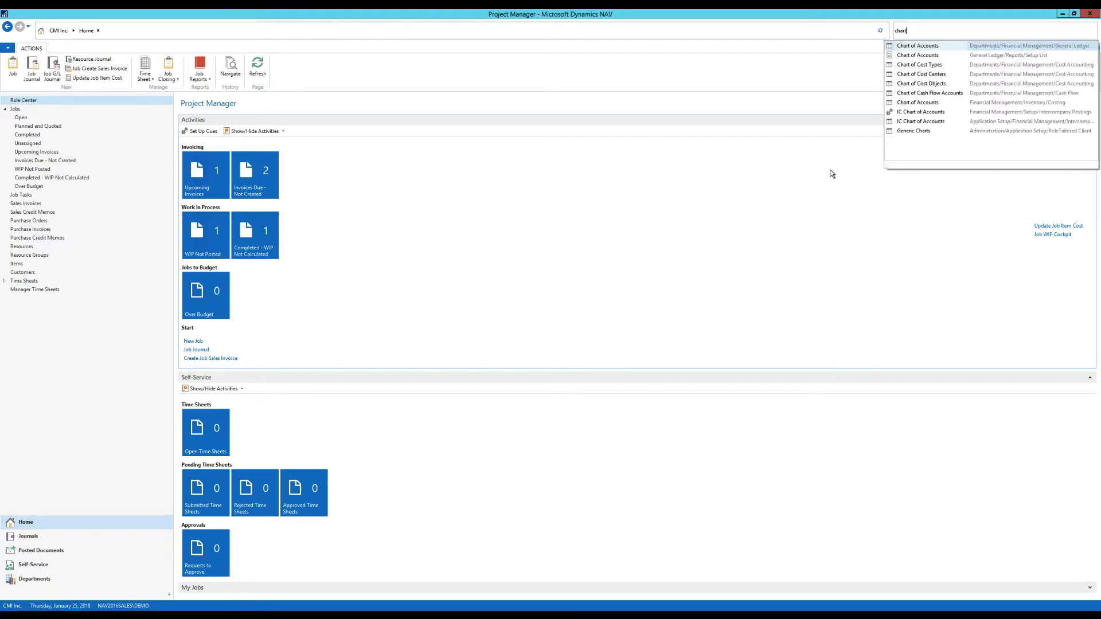
pyautogui.click(927, 133)
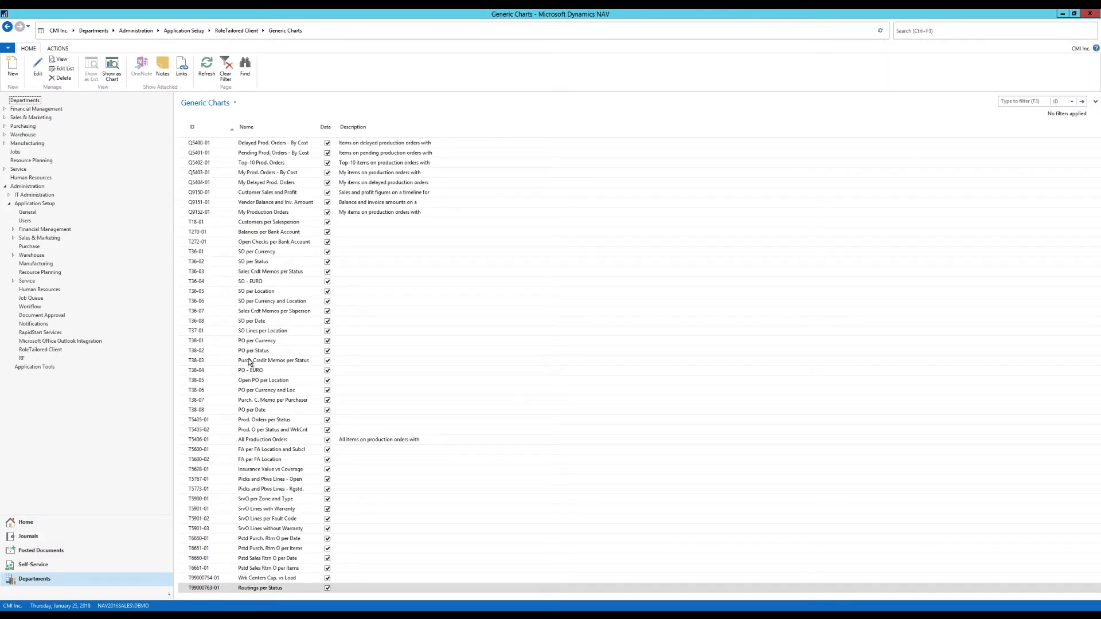
pyautogui.click(275, 242)
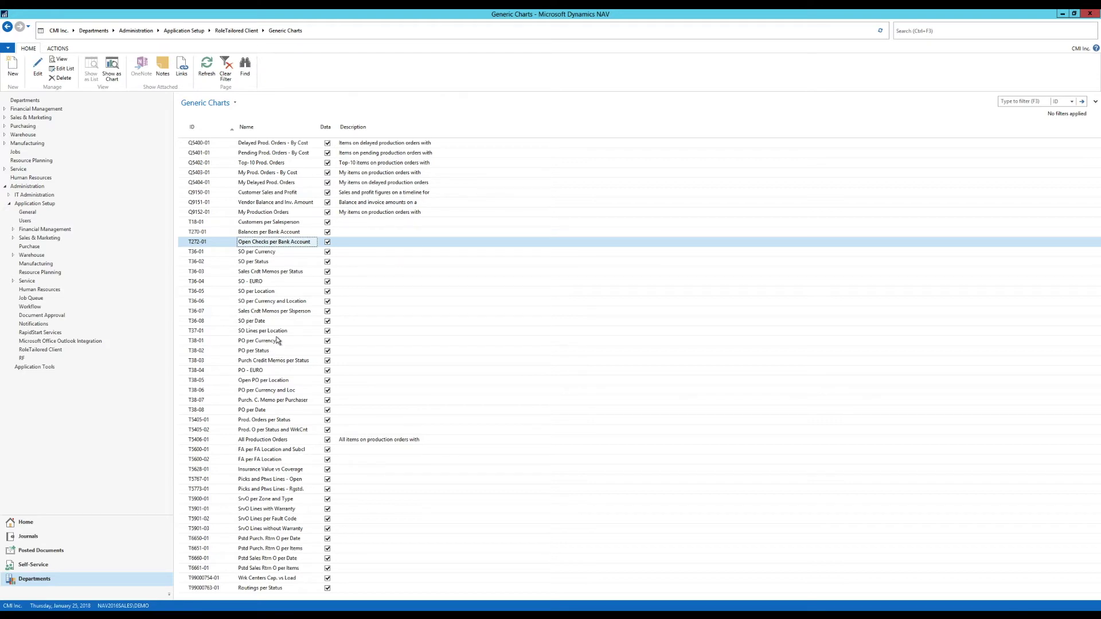
# - Create a new generic chart with ID Balance using table 21 Cust. Ledger Entry as source
pyautogui.click(12, 66)
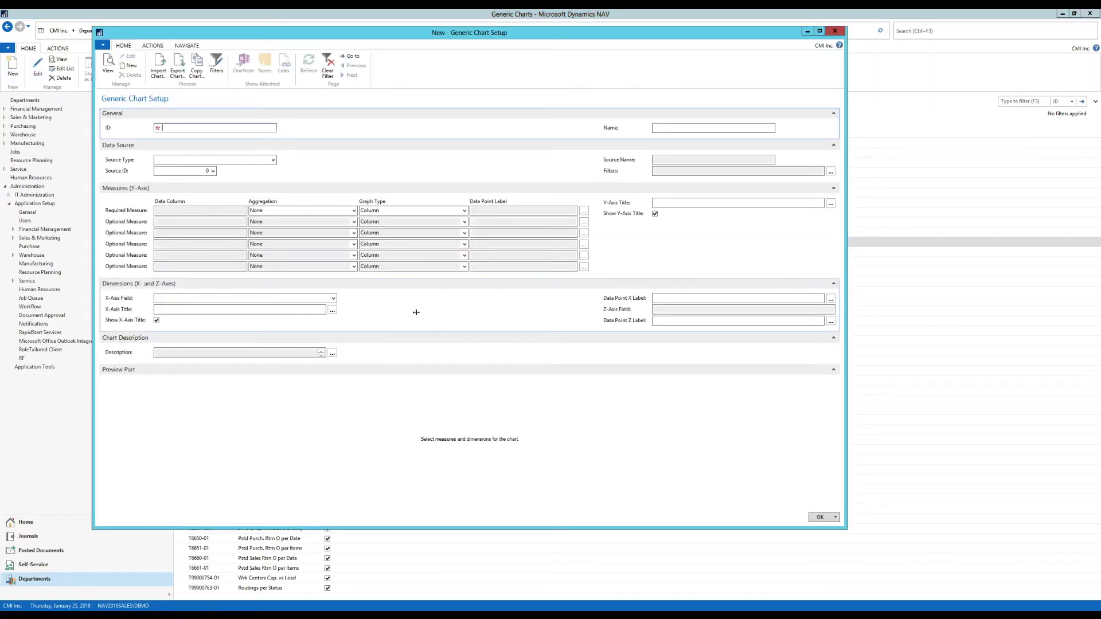
pyautogui.write('Balance')
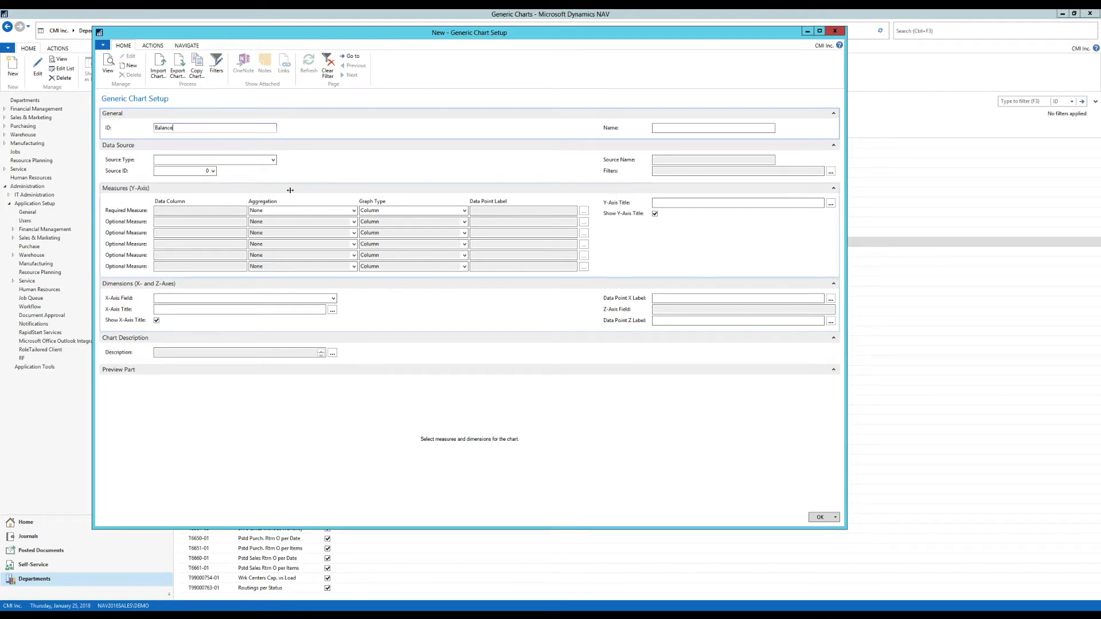
pyautogui.click(273, 161)
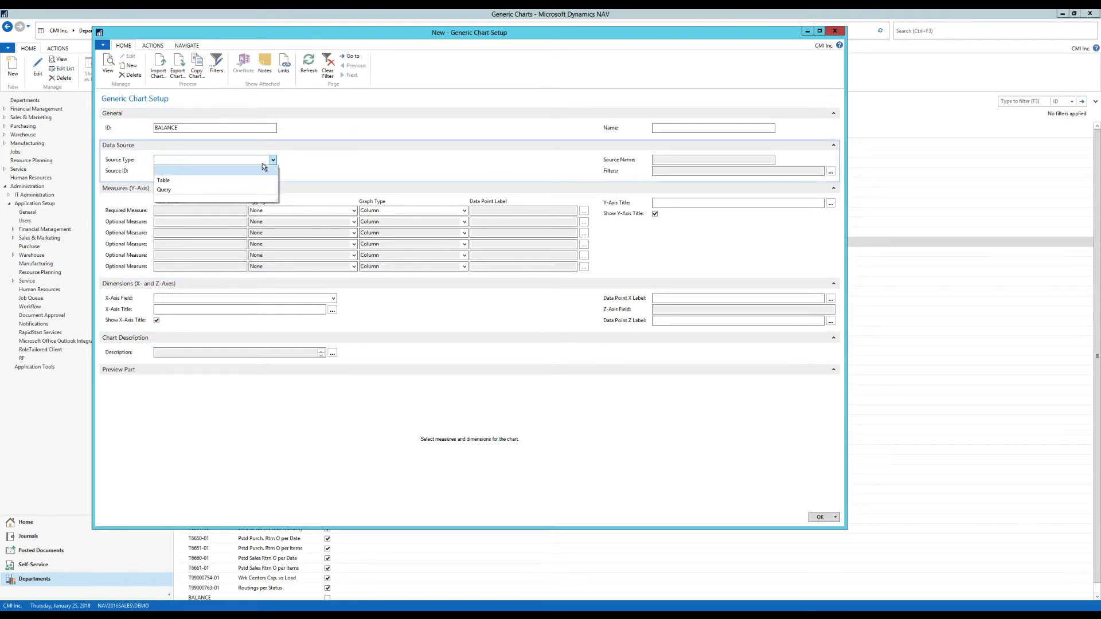
pyautogui.click(165, 181)
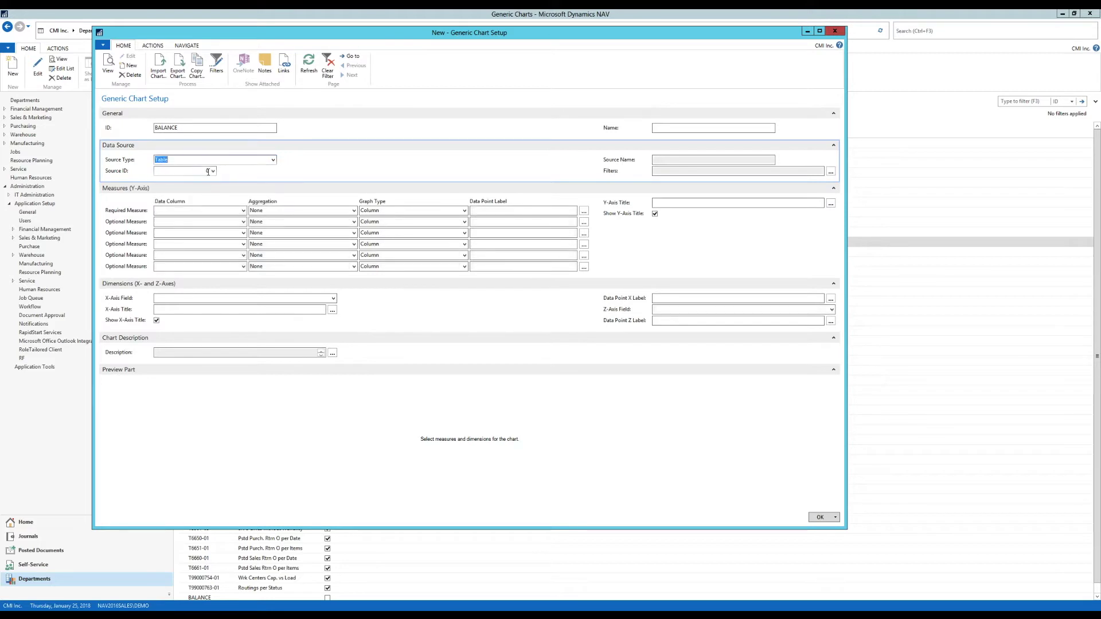
pyautogui.click(212, 172)
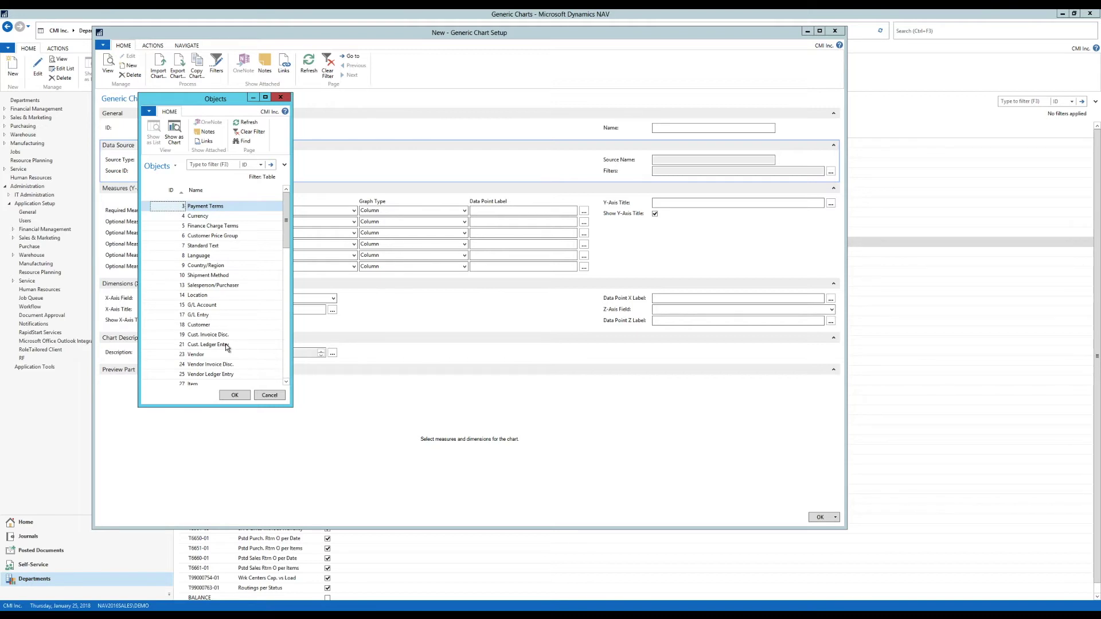
pyautogui.click(227, 345)
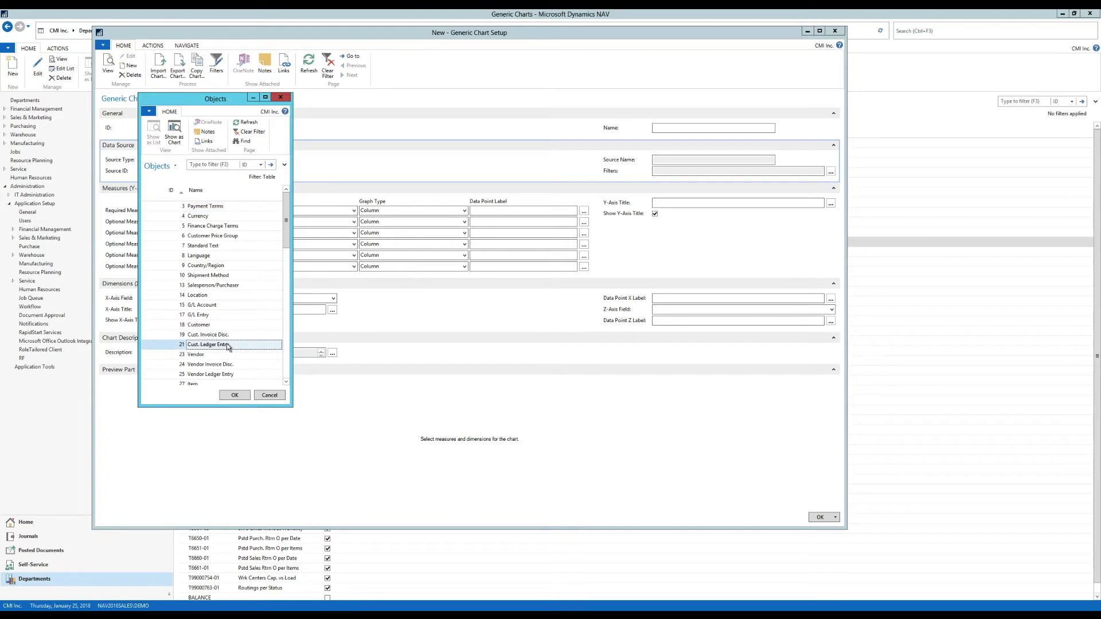
pyautogui.click(234, 395)
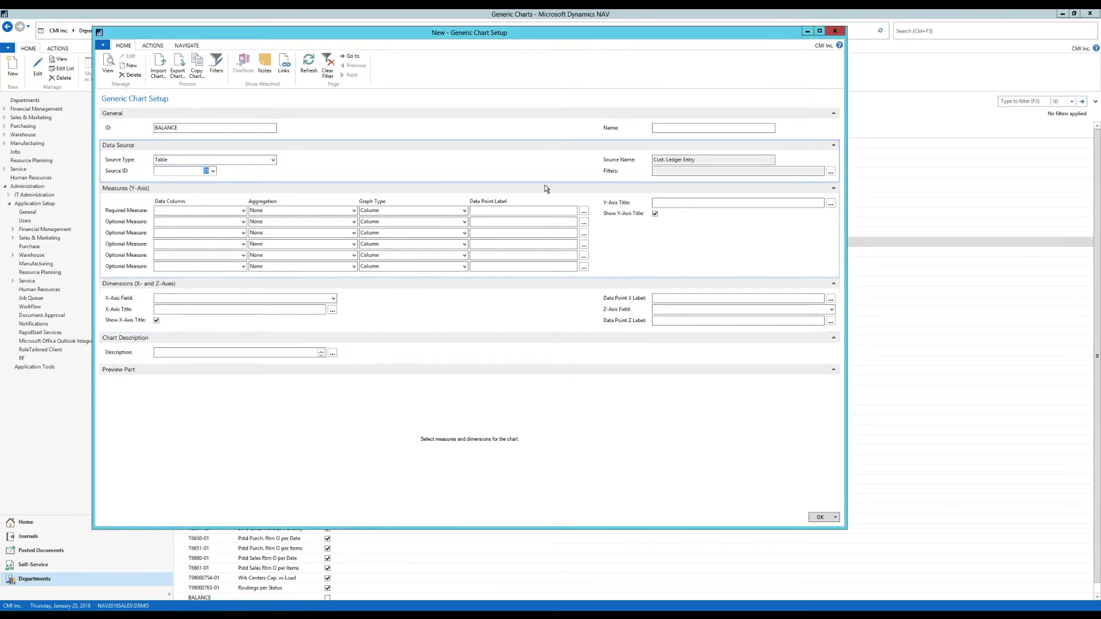
# - Name the chart 'Cust. Balance' and set the required measure column to Remaining Amount
pyautogui.click(674, 129)
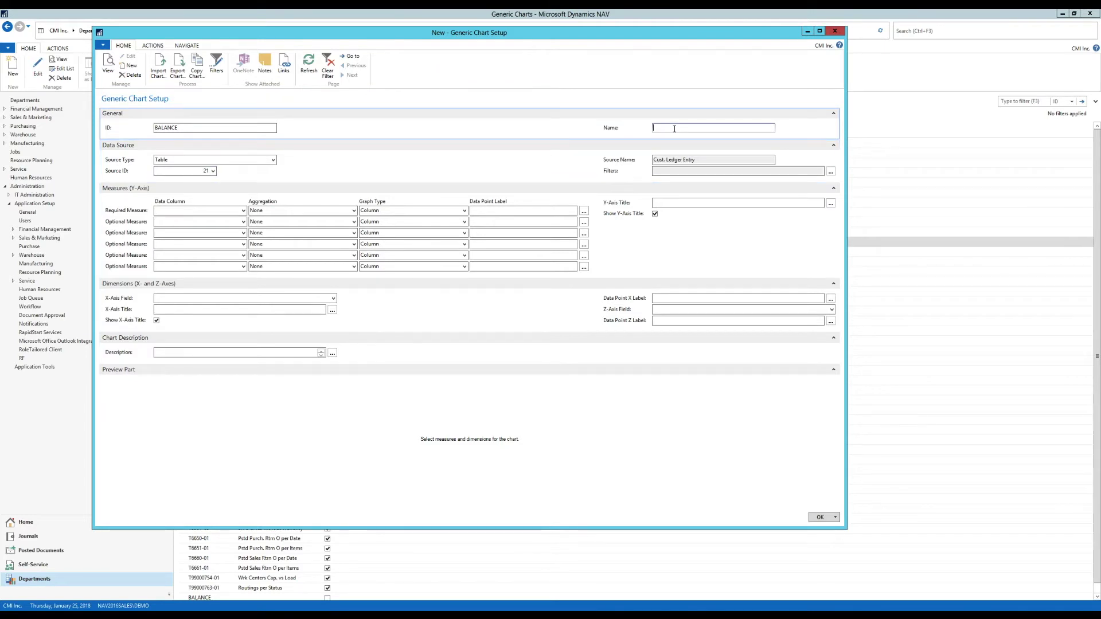
pyautogui.write('Cust. Balance')
pyautogui.click(201, 214)
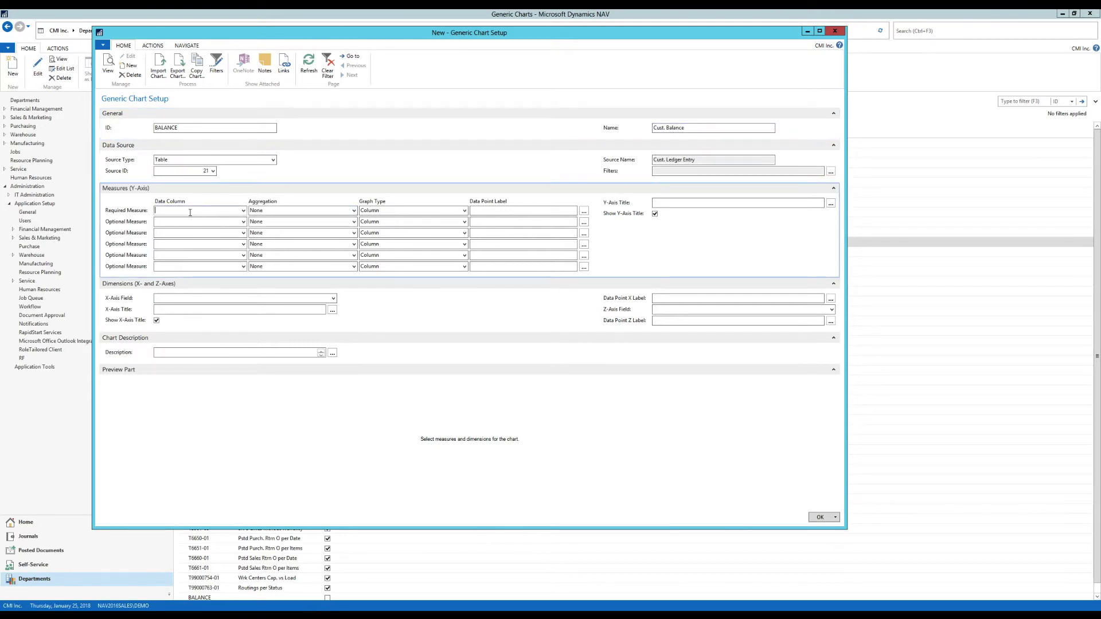
pyautogui.click(243, 212)
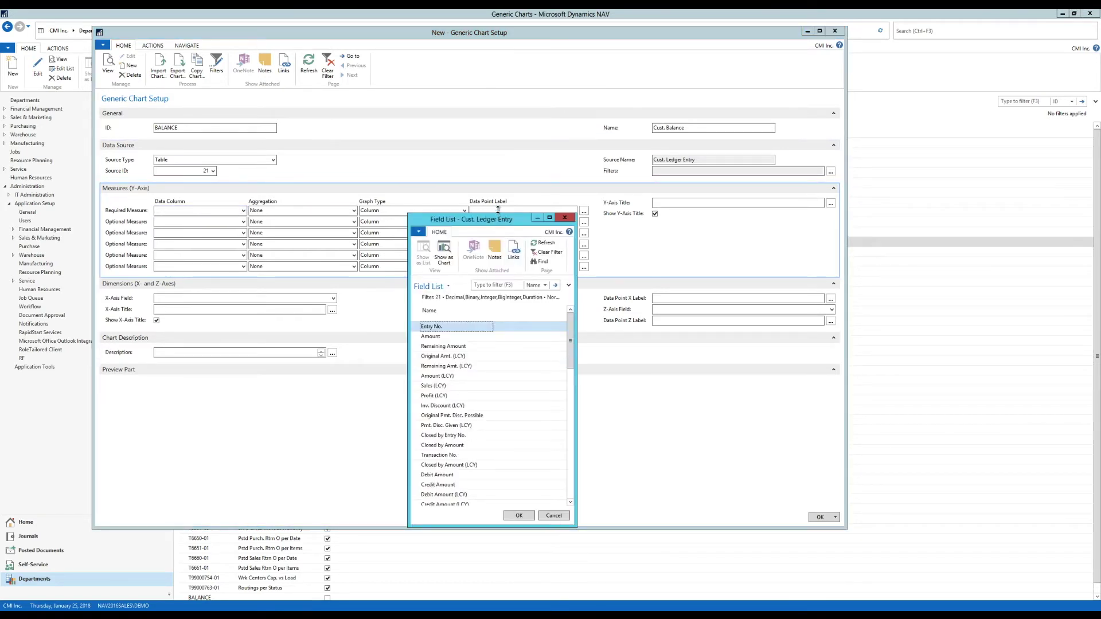
pyautogui.moveTo(497, 214); pyautogui.dragTo(476, 131)
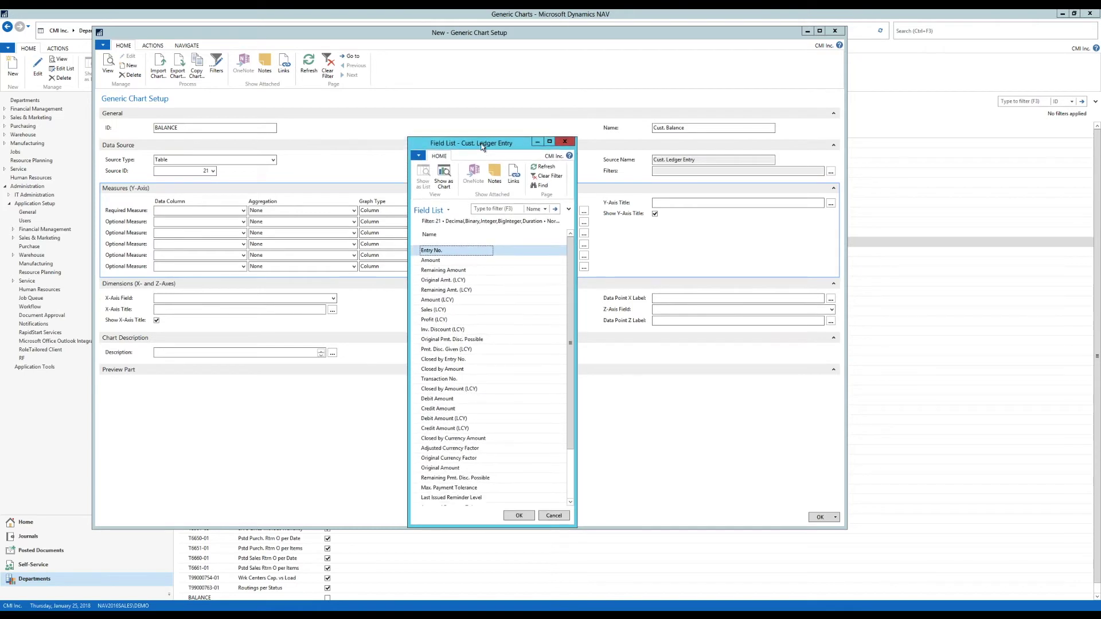
pyautogui.click(449, 272)
pyautogui.click(516, 516)
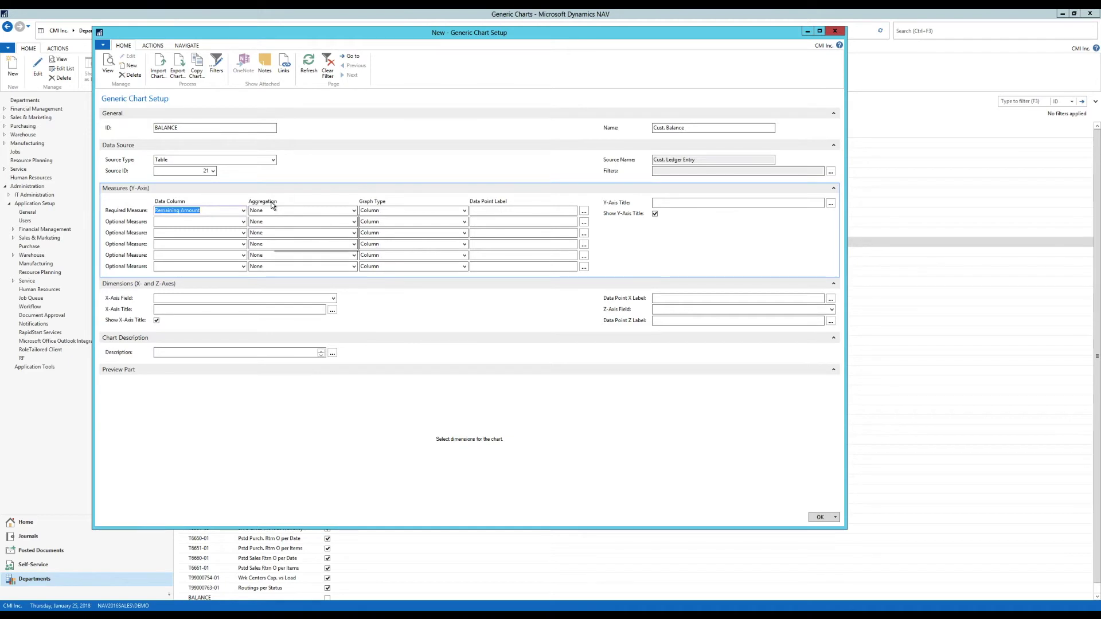
# - Set the measure aggregation to Sum, with data point label and Y-axis title 'Balance'
pyautogui.click(354, 210)
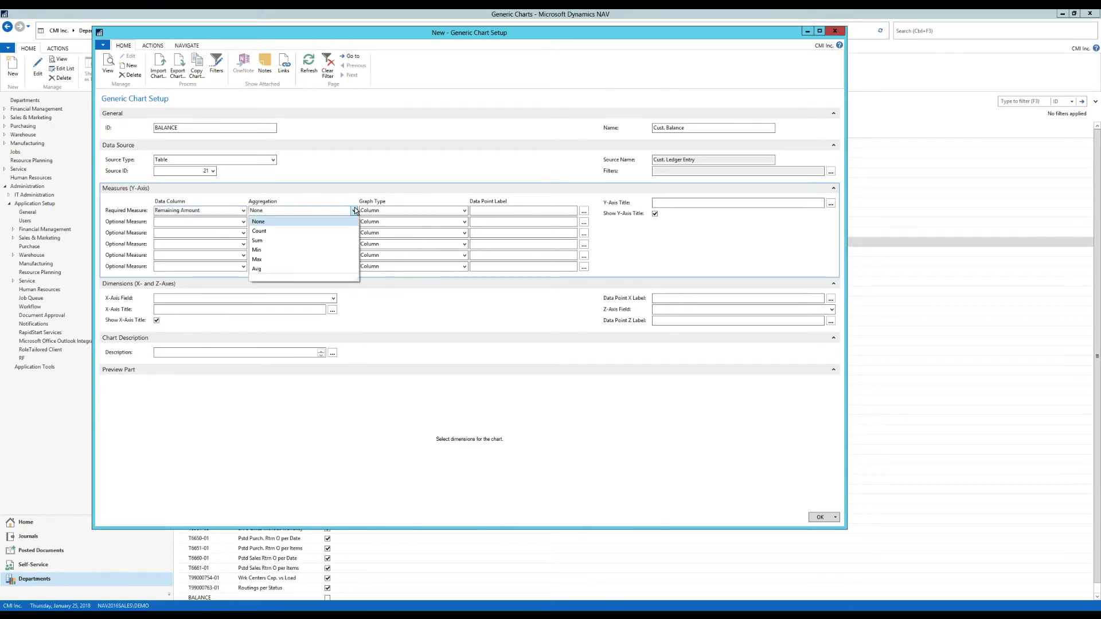
pyautogui.click(257, 240)
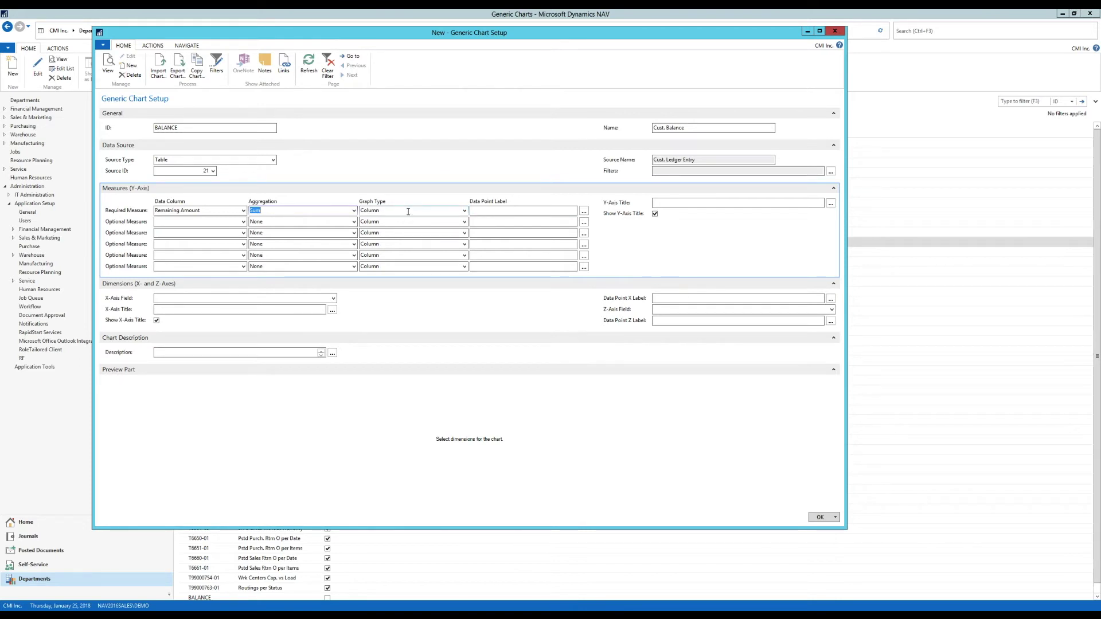
pyautogui.click(526, 211)
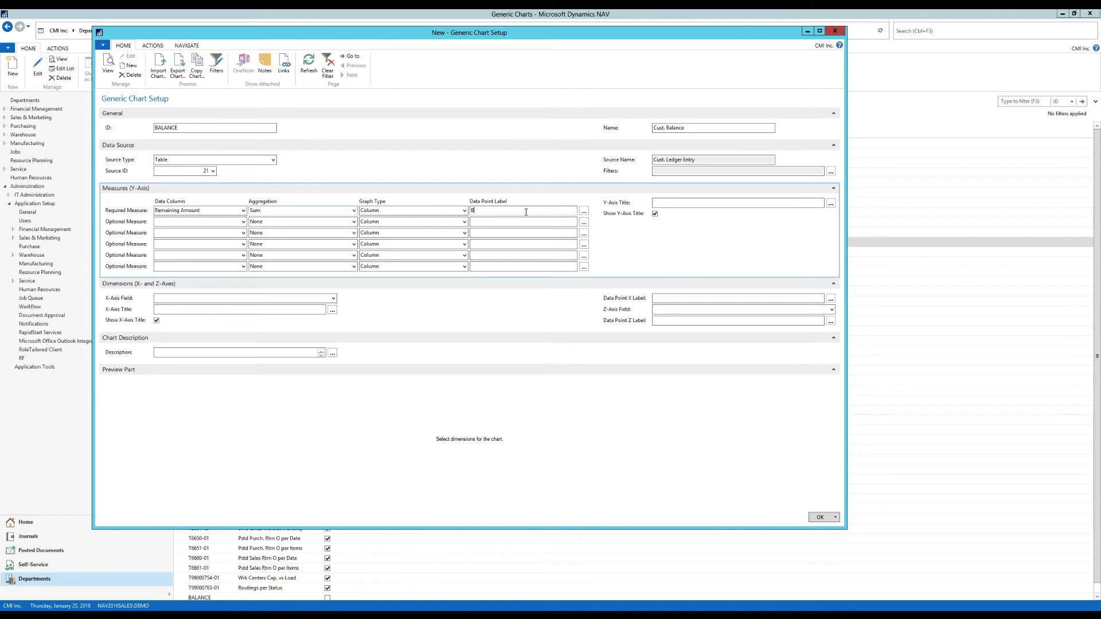
pyautogui.write('Balanc')
pyautogui.click(747, 204)
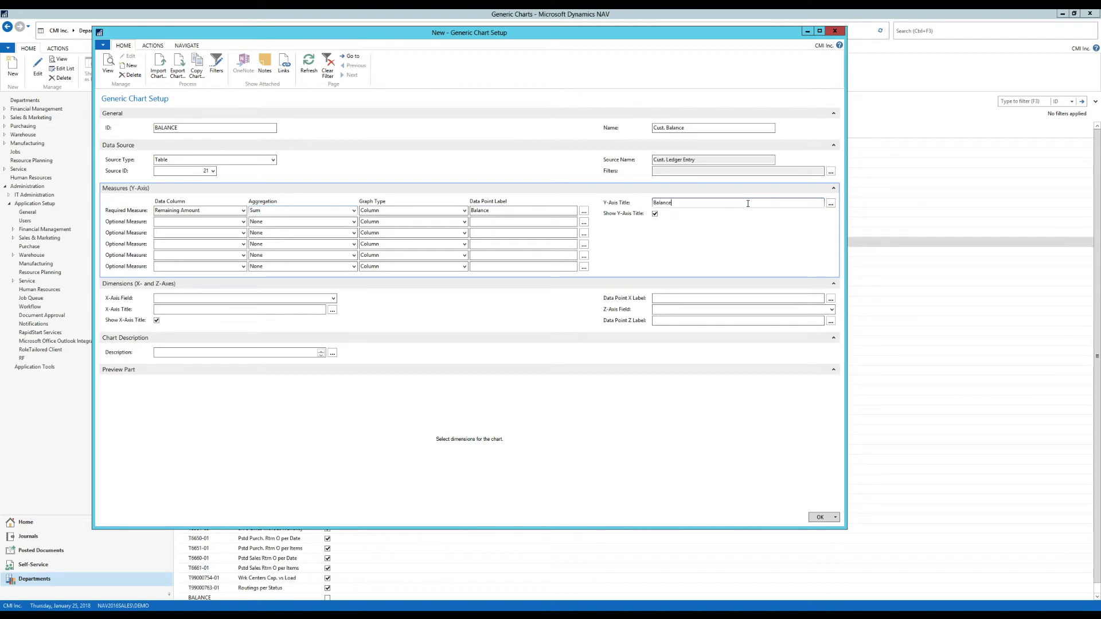
pyautogui.click(241, 298)
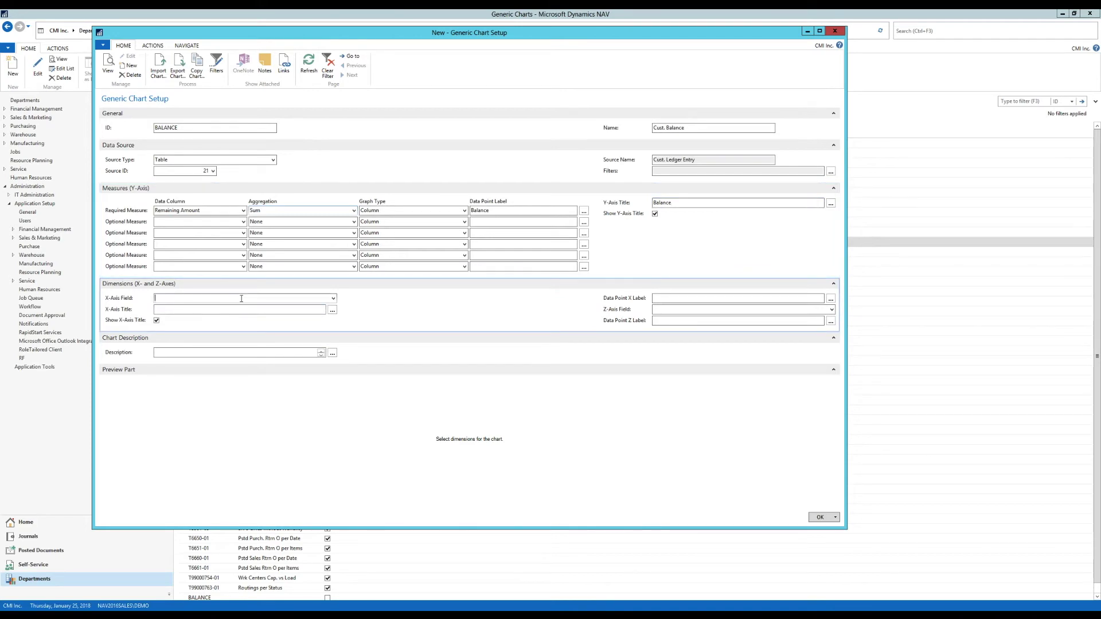
pyautogui.click(334, 298)
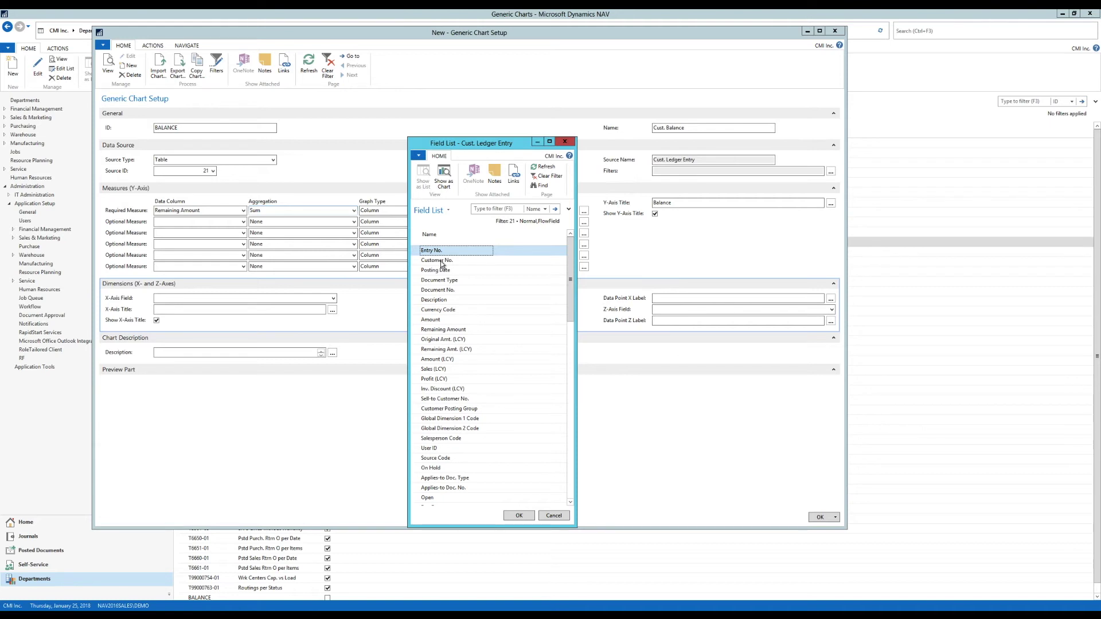
# - Set the X-axis field to Customer No. and the chart description to 'Cust. Balance'
pyautogui.click(443, 261)
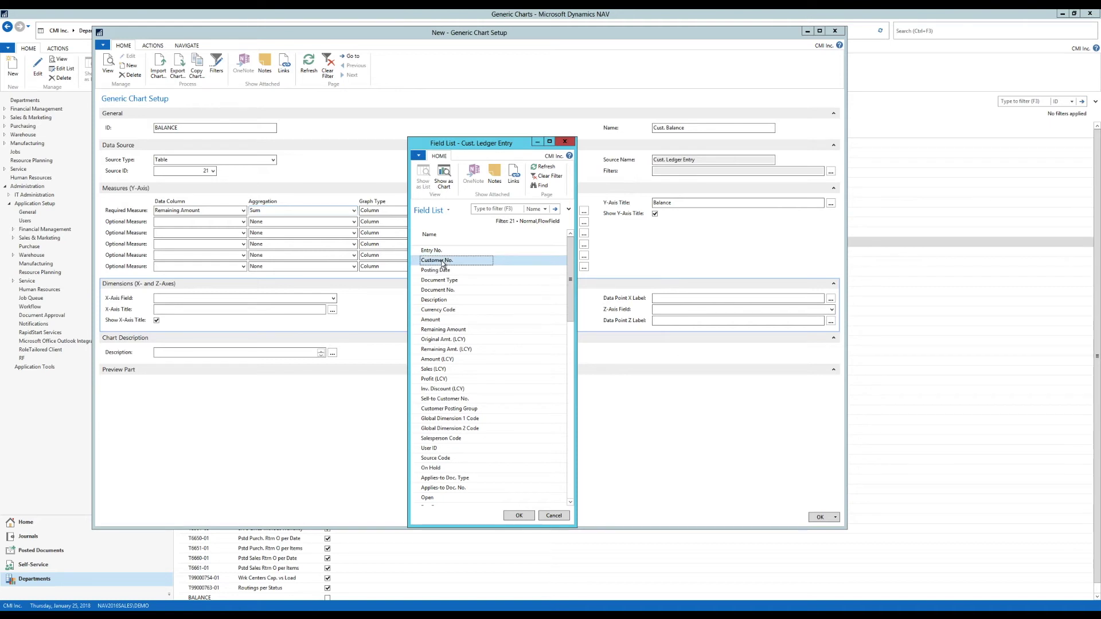
pyautogui.click(519, 515)
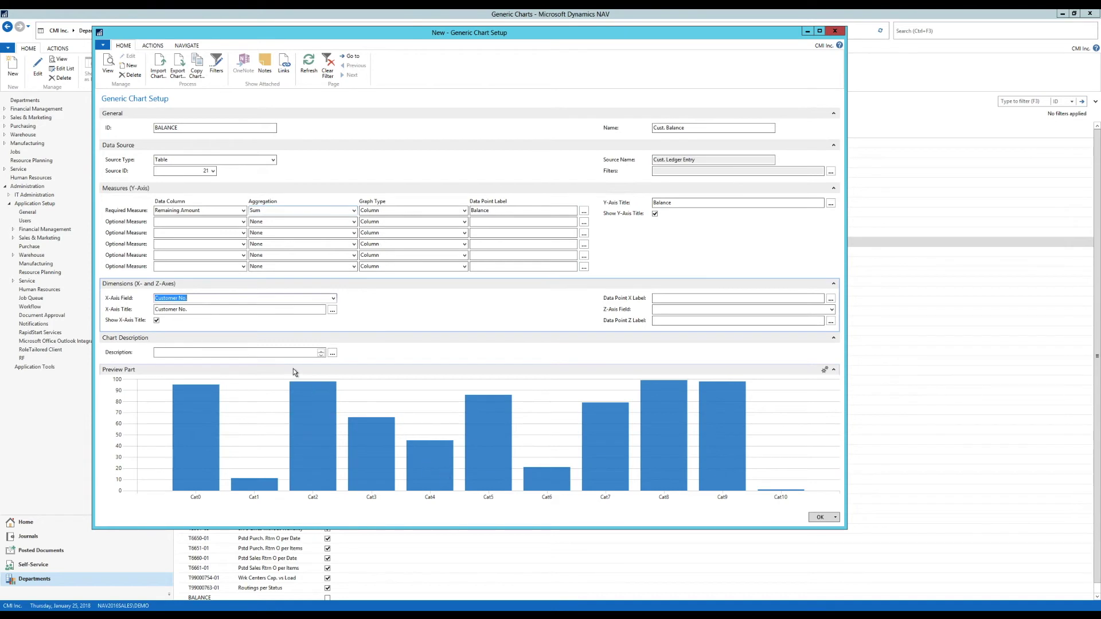
pyautogui.click(257, 355)
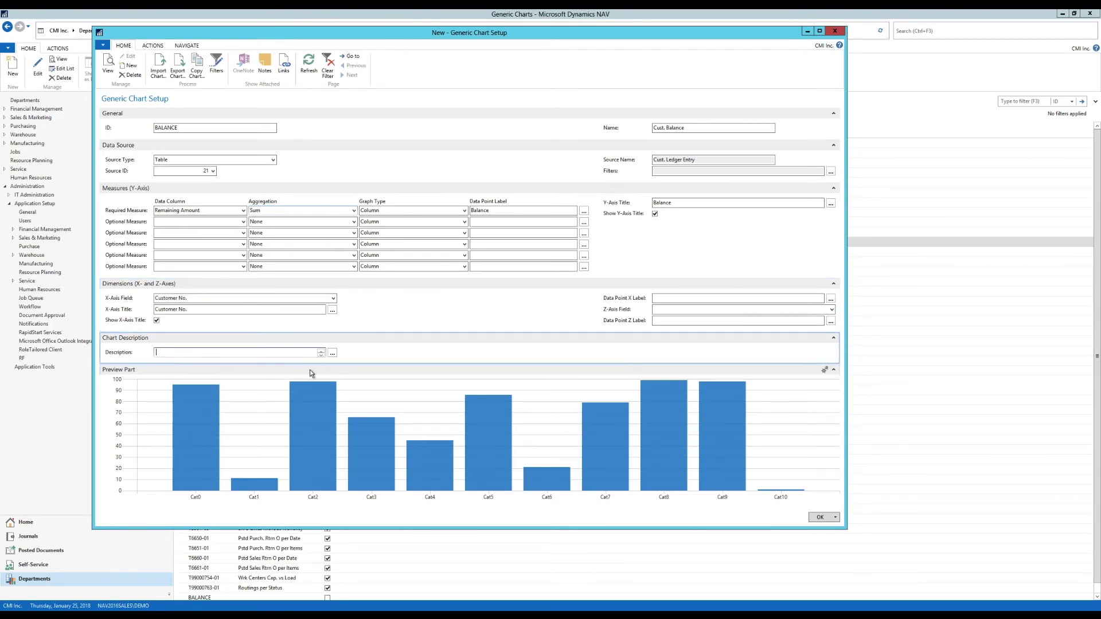
pyautogui.write('Cust. Balance')
# - Add a chart data filter on Salesperson Code with value PS
pyautogui.click(831, 172)
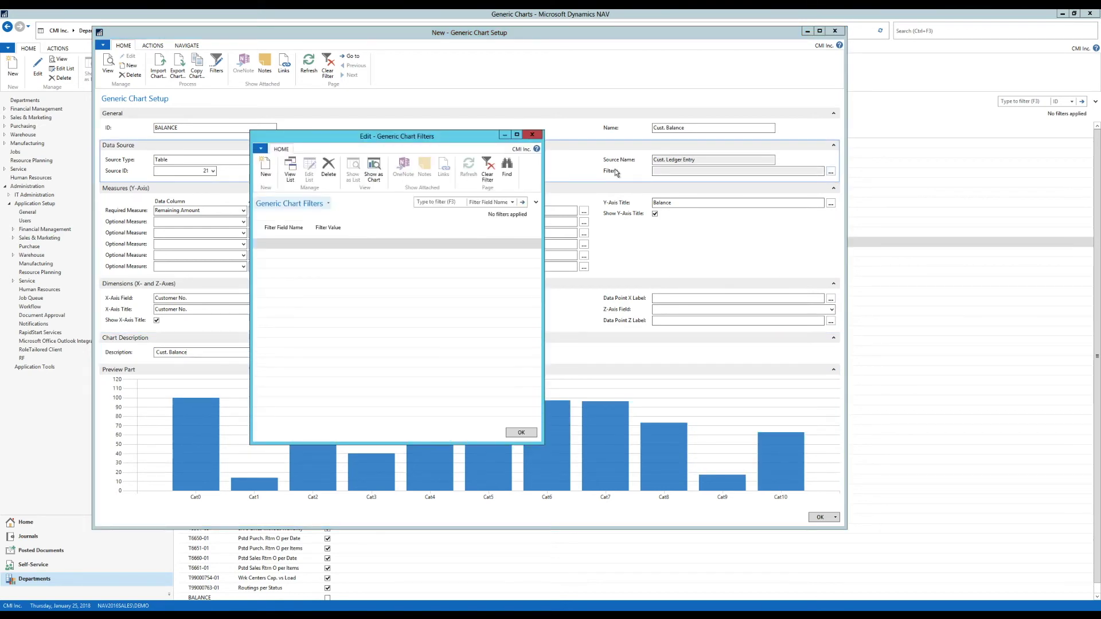
pyautogui.click(293, 247)
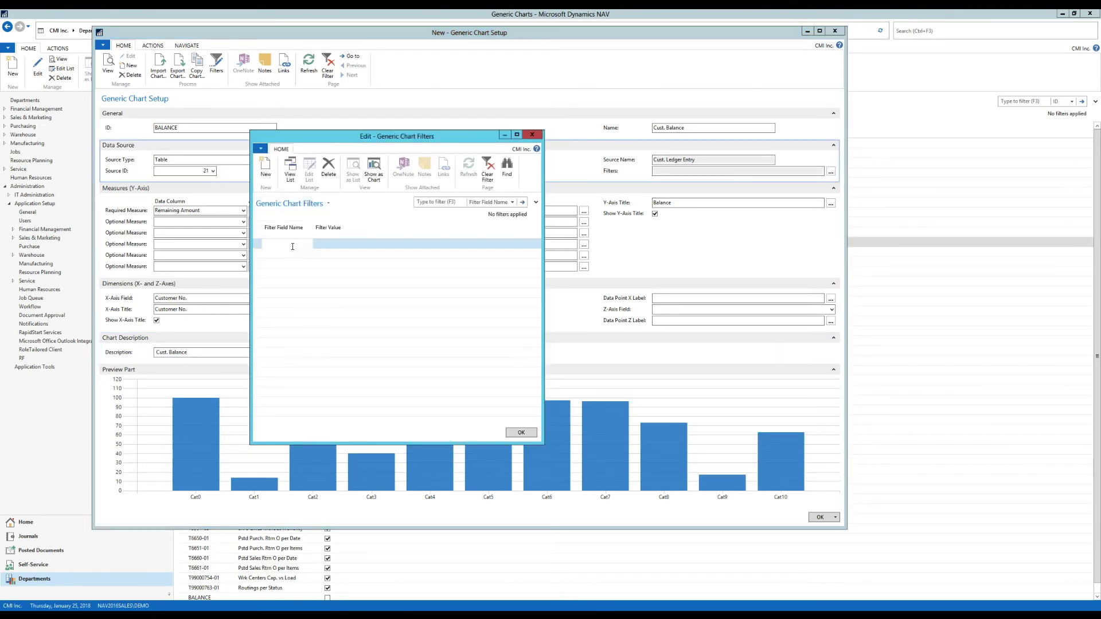
pyautogui.click(309, 245)
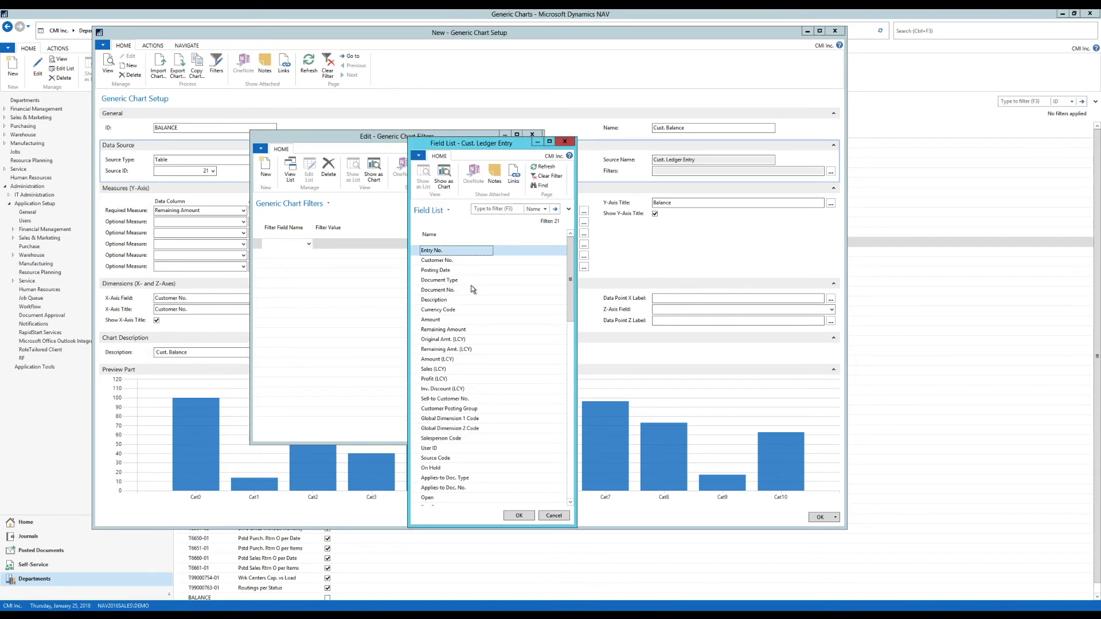
pyautogui.click(456, 439)
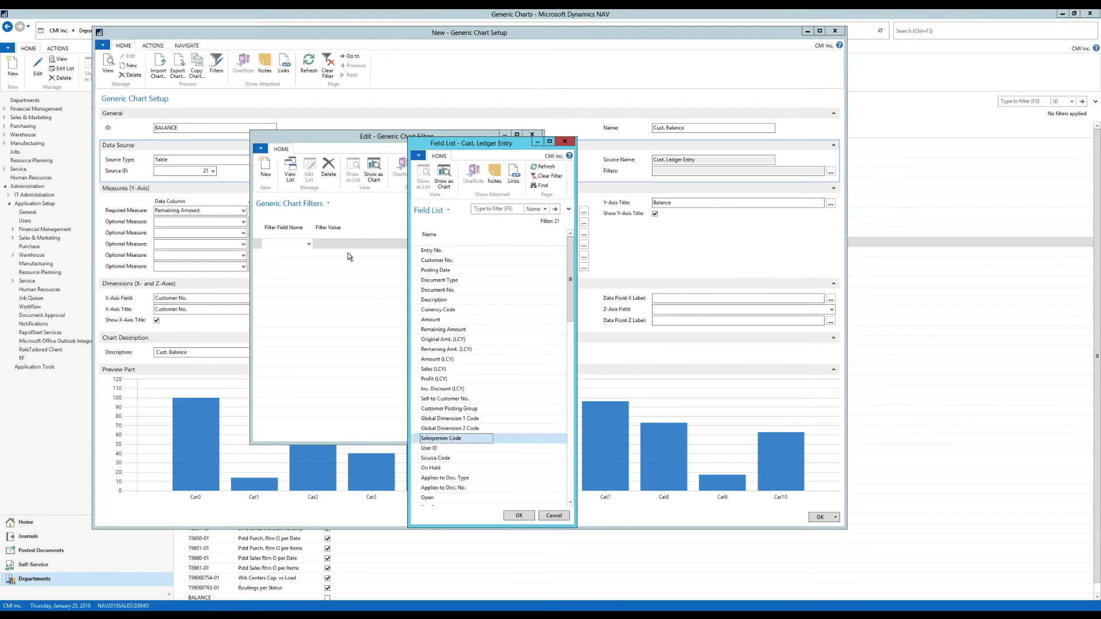
pyautogui.click(519, 517)
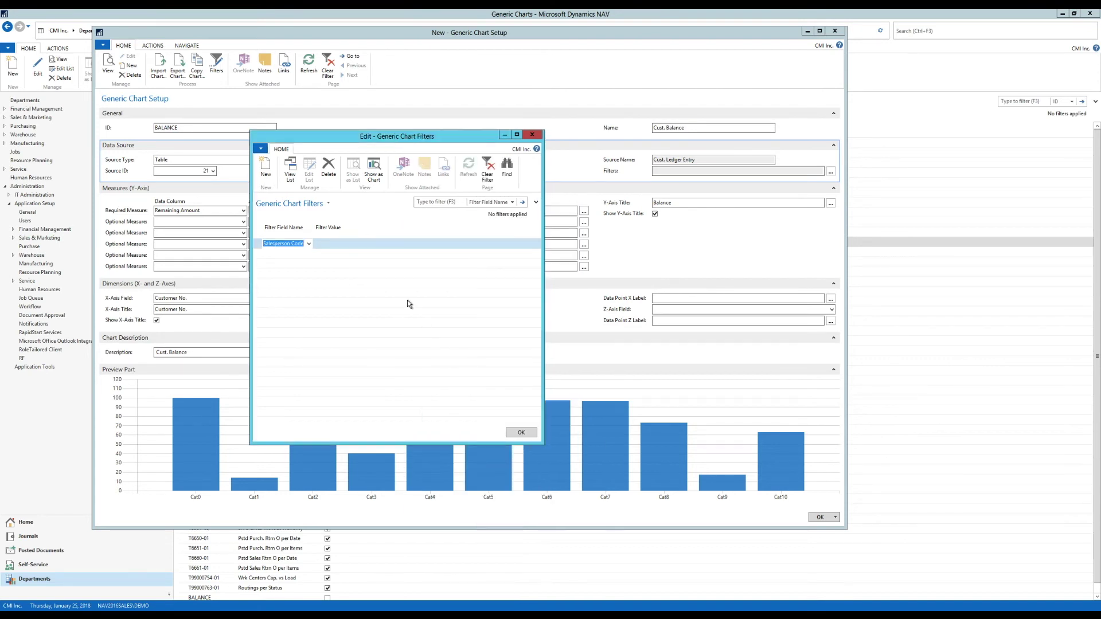
pyautogui.click(366, 245)
pyautogui.write('PS')
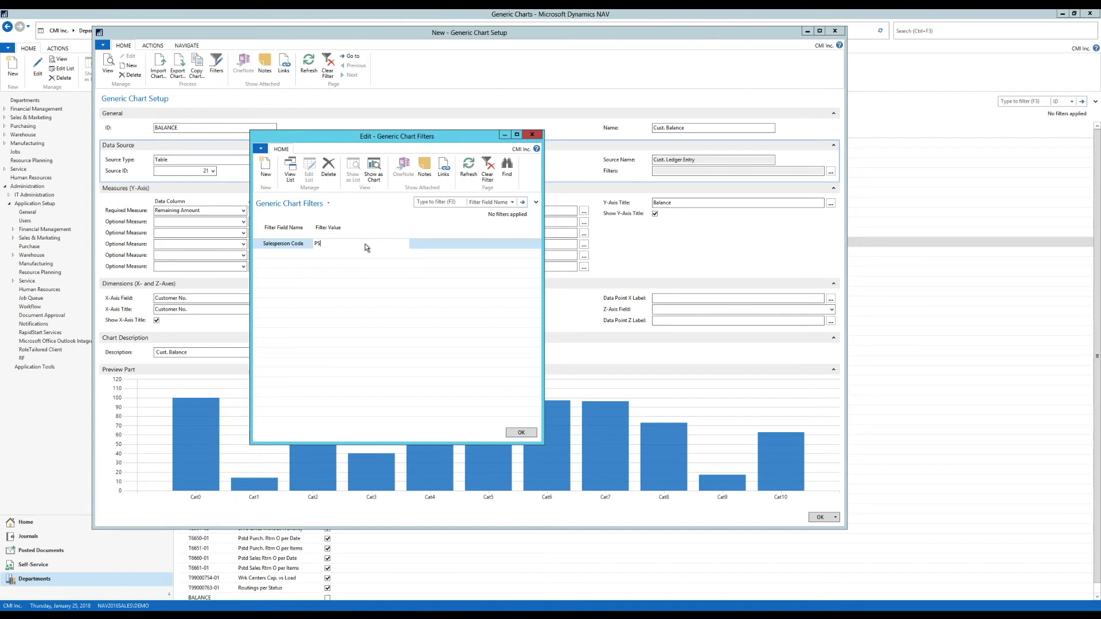
pyautogui.click(521, 432)
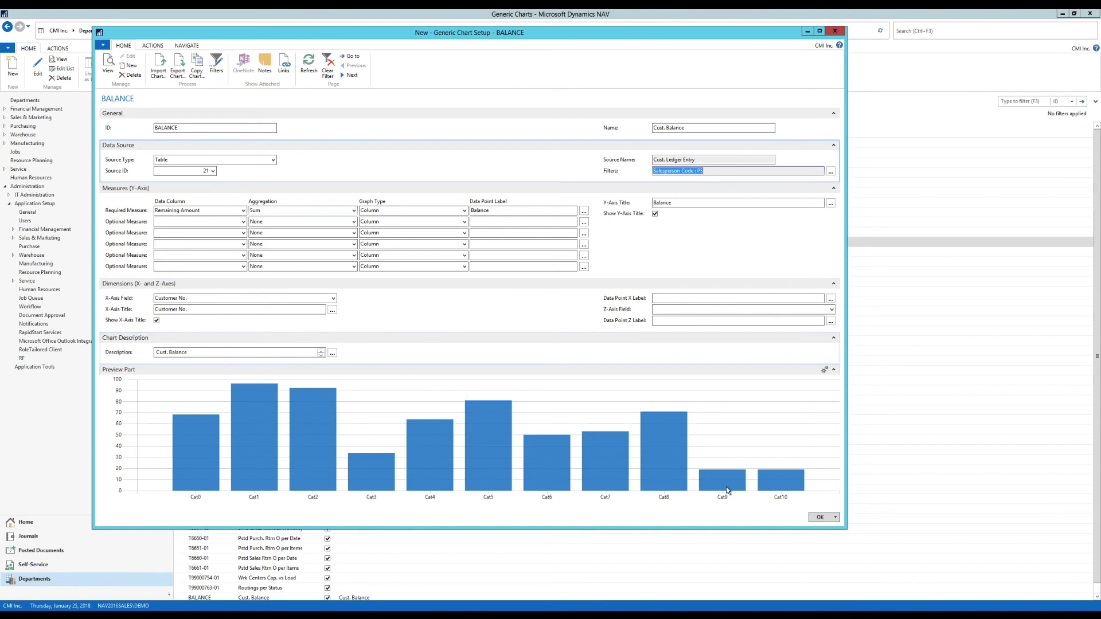
# - Save the chart setup and return to the Project Manager home page
pyautogui.click(820, 517)
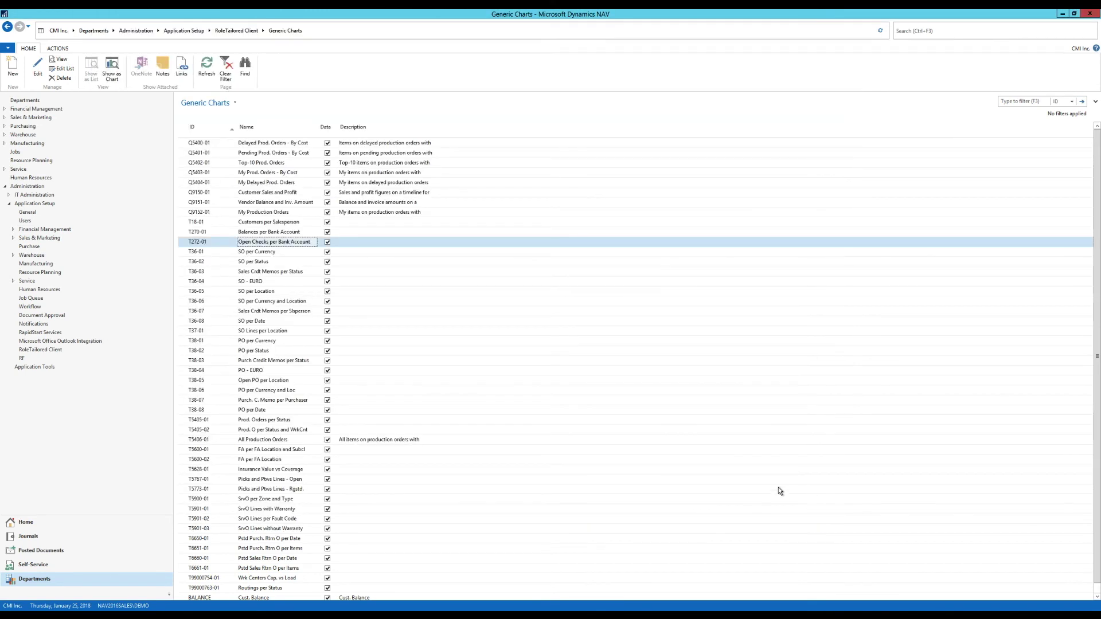
pyautogui.scroll(-1, 290, 505)
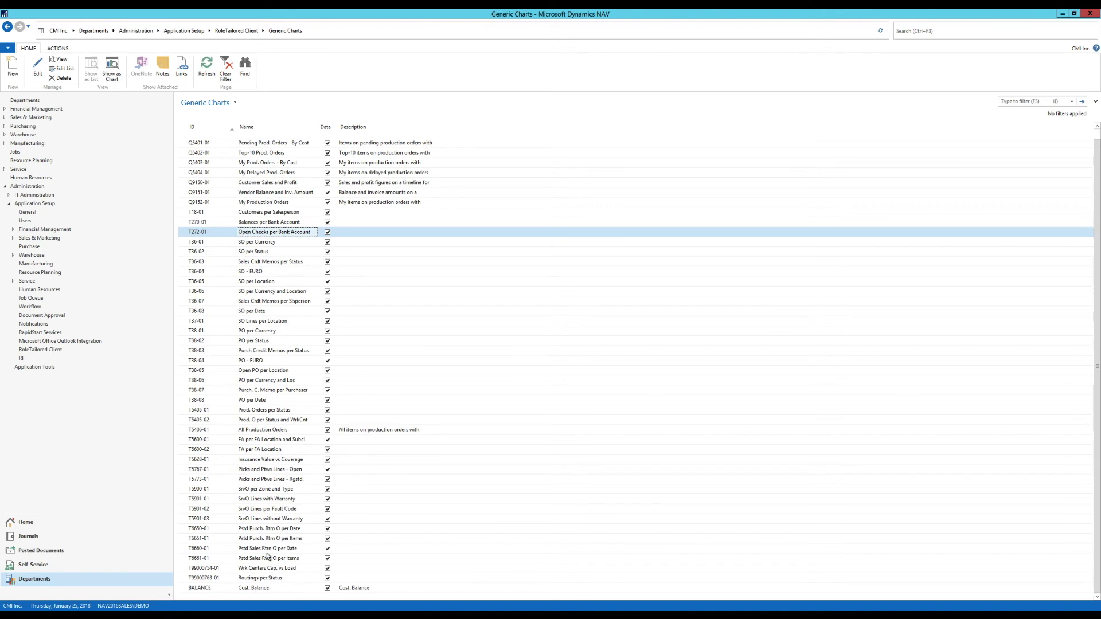
pyautogui.click(78, 525)
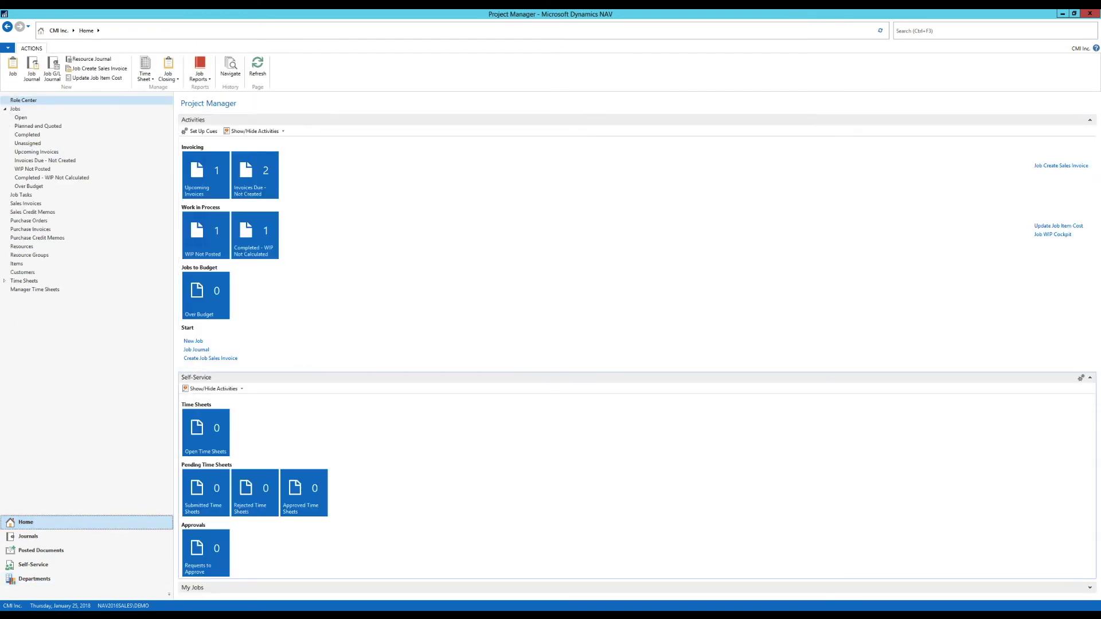
# - Customize the role center page, adding a chart part in the right column
pyautogui.click(8, 50)
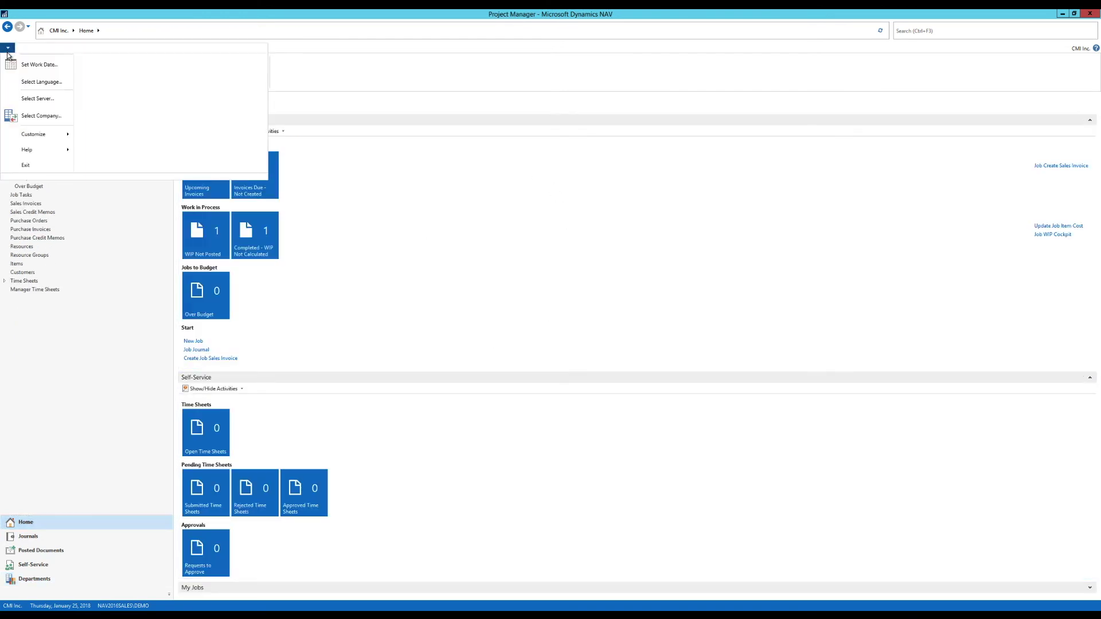
pyautogui.moveTo(23, 137)
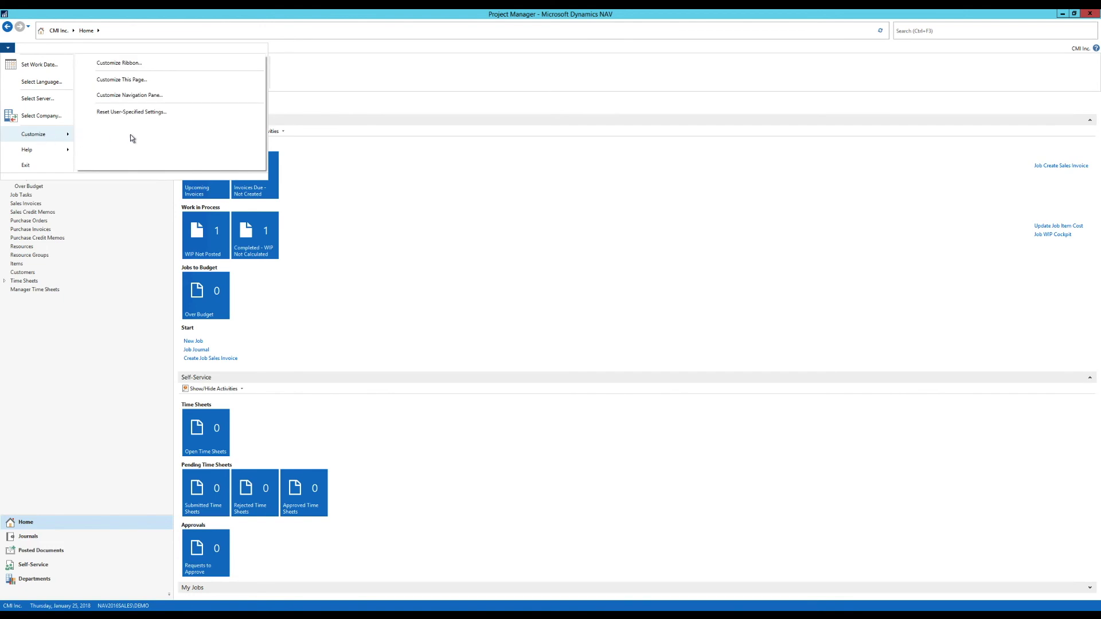
pyautogui.click(140, 79)
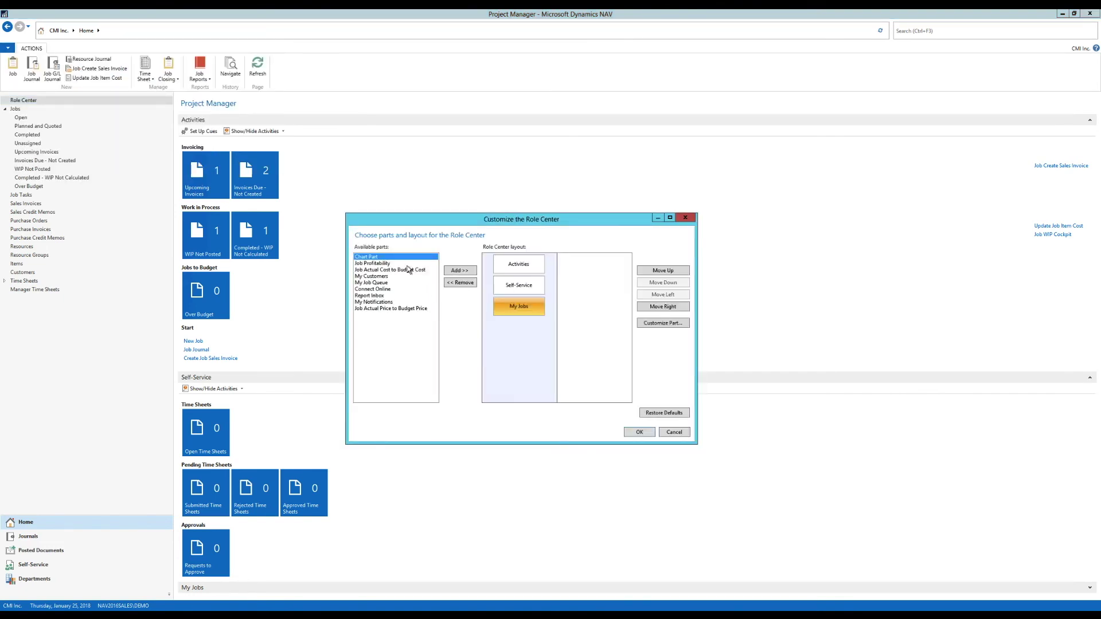
pyautogui.click(468, 273)
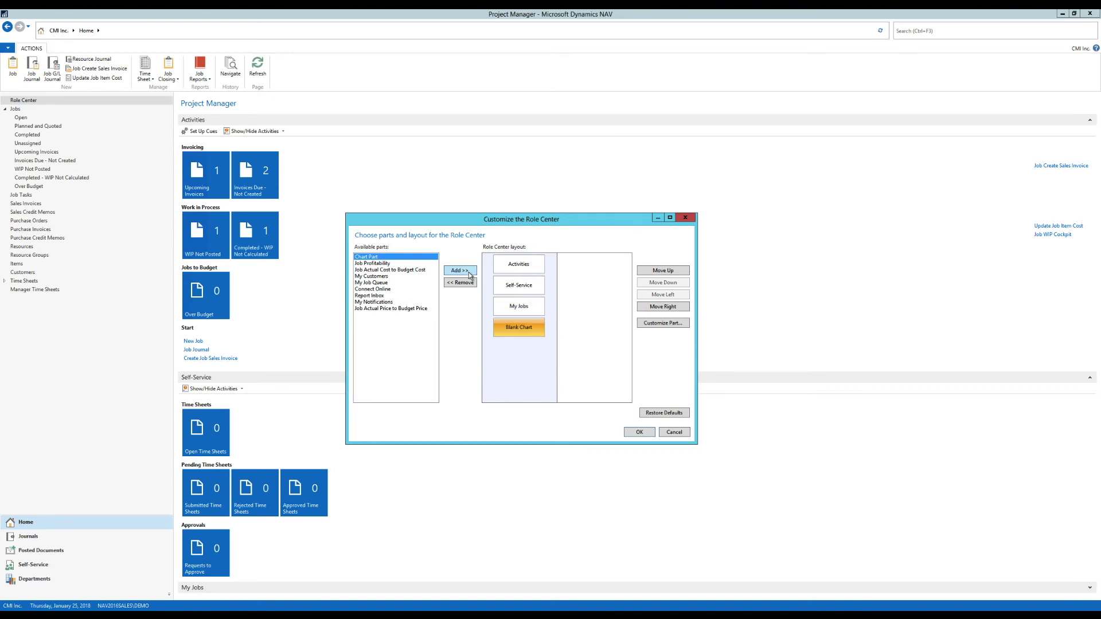
pyautogui.click(521, 333)
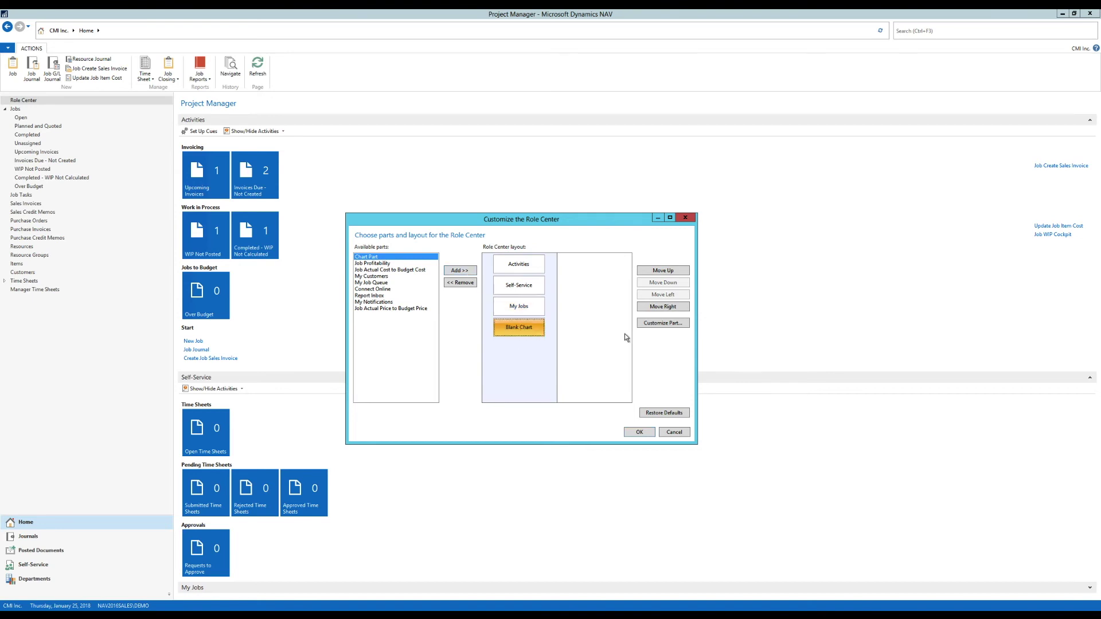
pyautogui.click(664, 308)
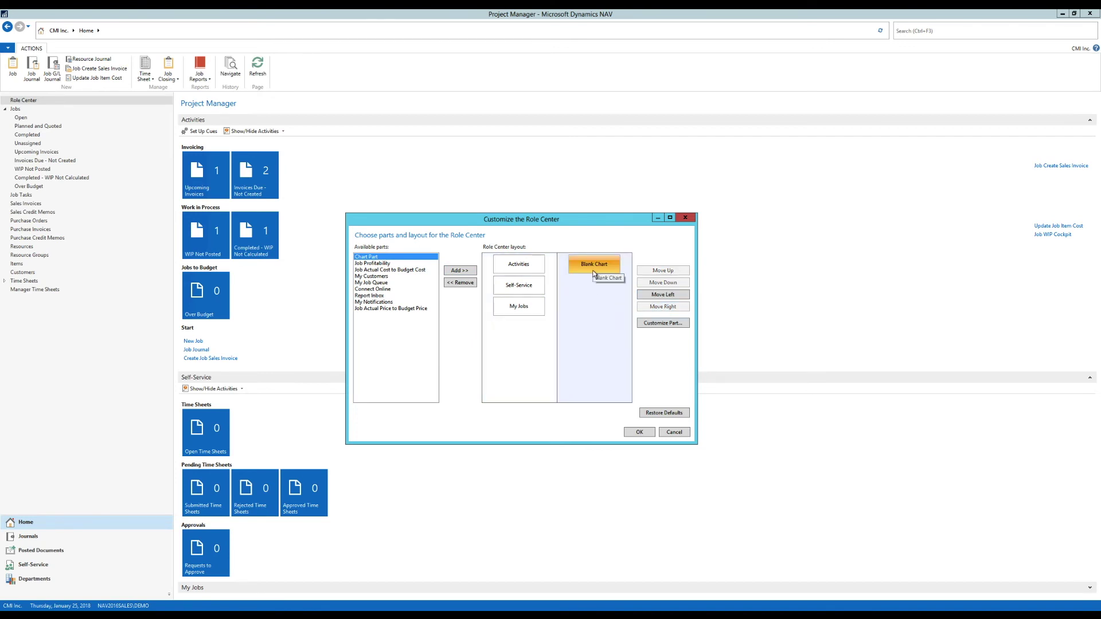
# - Assign the BALANCE Cust. Balance chart to the new part and save the layout
pyautogui.click(661, 324)
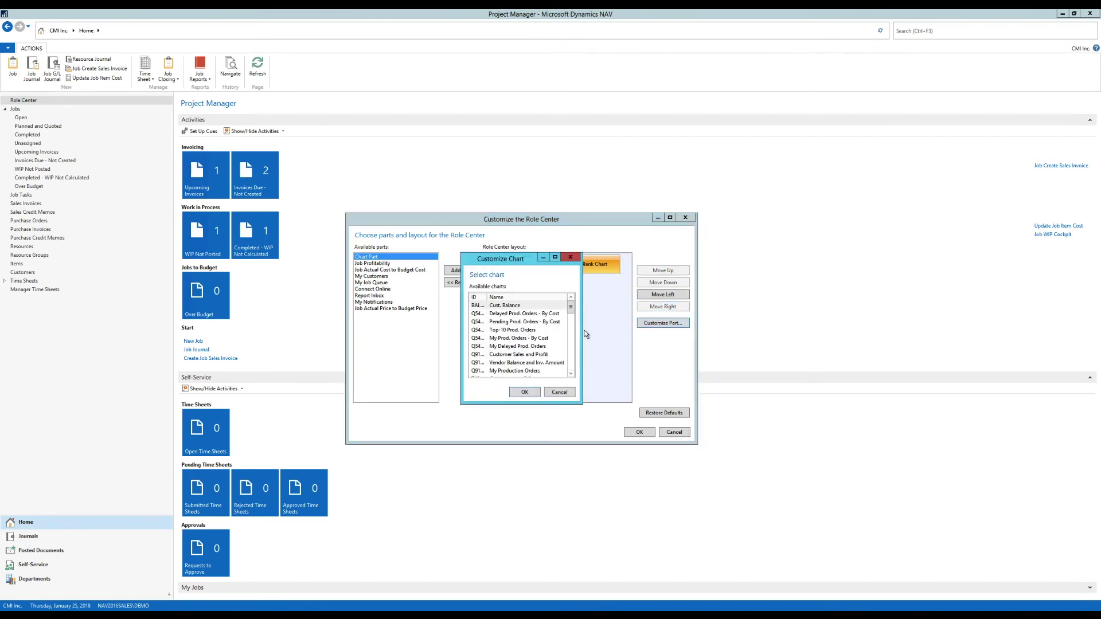
pyautogui.moveTo(511, 258); pyautogui.dragTo(473, 186)
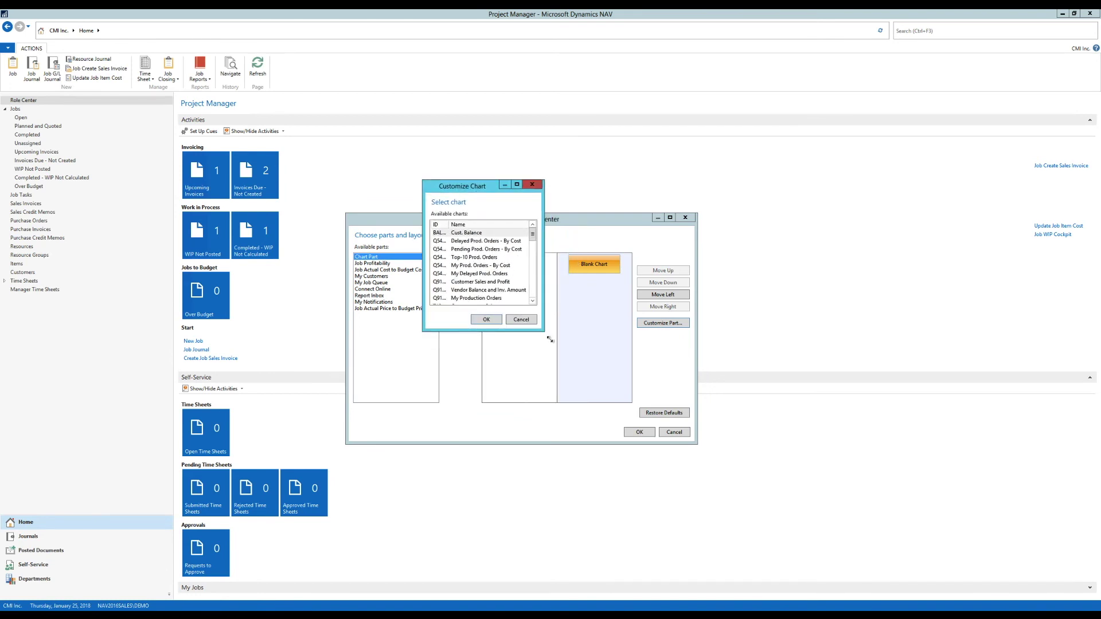
pyautogui.moveTo(544, 331); pyautogui.dragTo(727, 543)
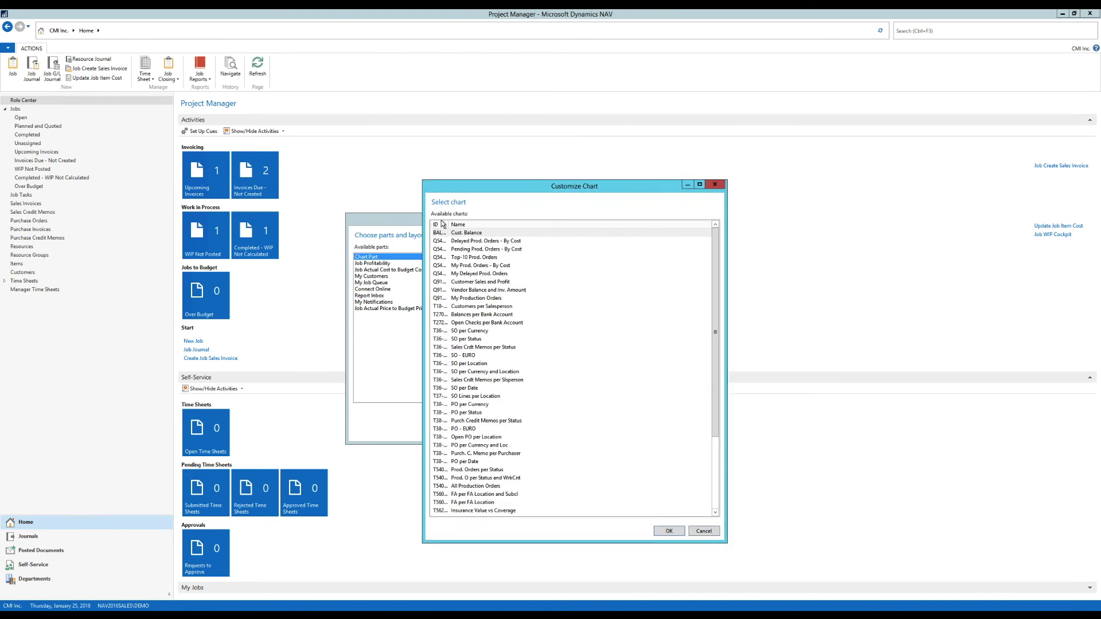
pyautogui.moveTo(448, 225); pyautogui.dragTo(506, 225)
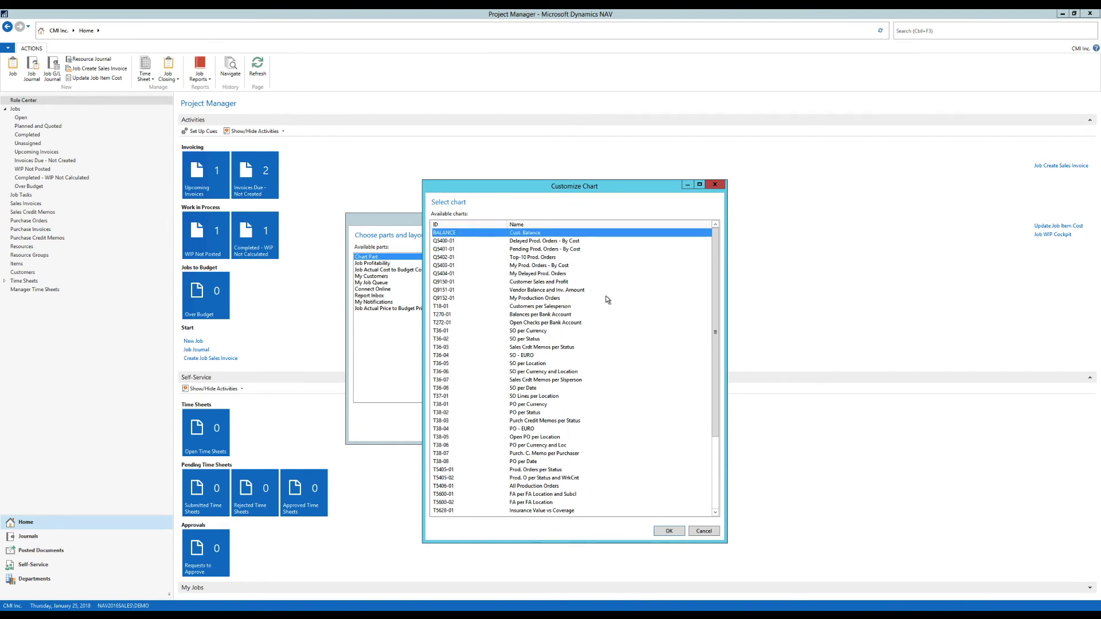
pyautogui.click(718, 490)
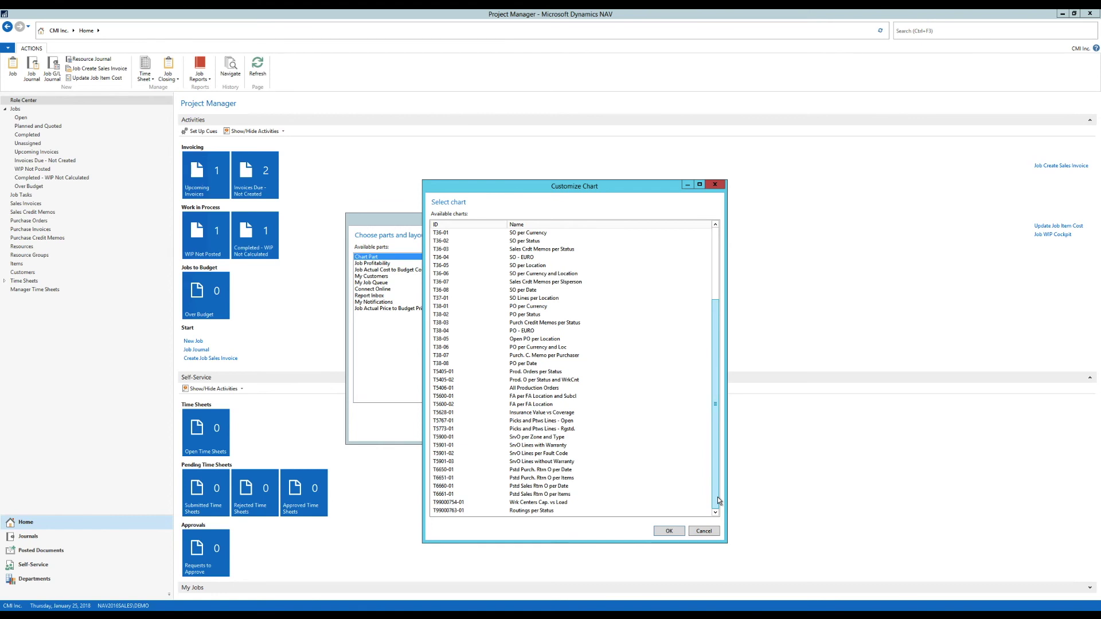
pyautogui.moveTo(718, 497); pyautogui.dragTo(718, 348)
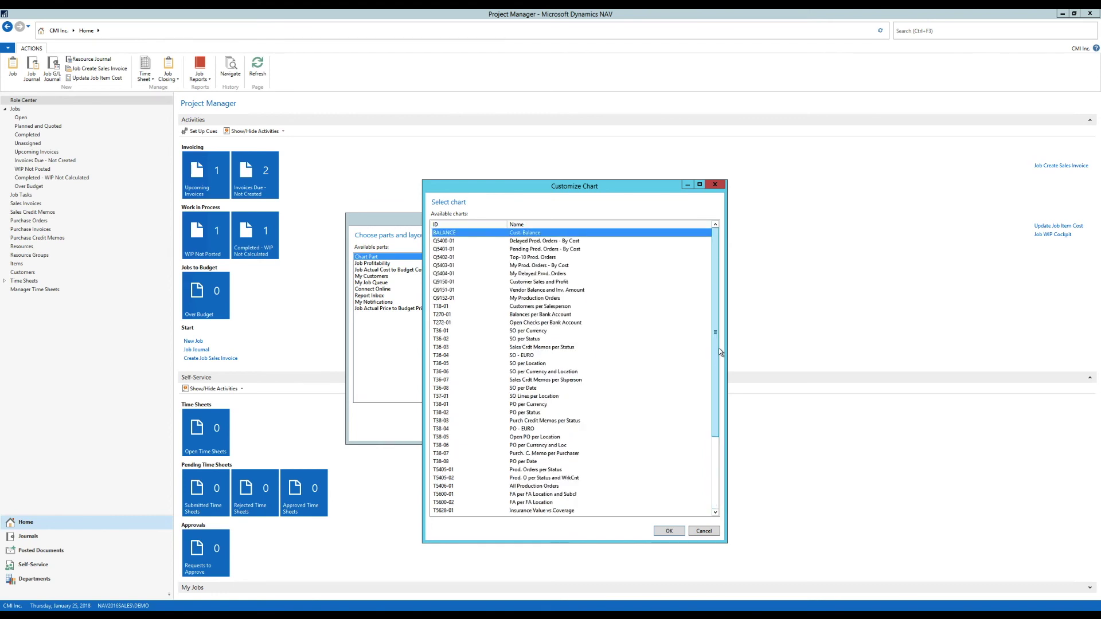
pyautogui.click(668, 531)
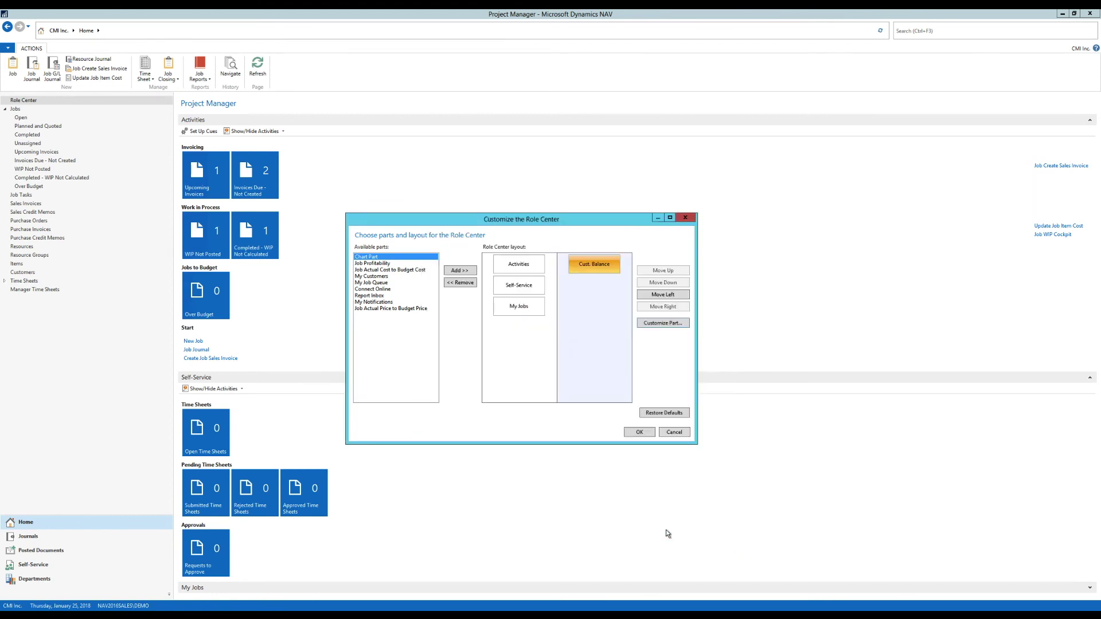
pyautogui.click(637, 432)
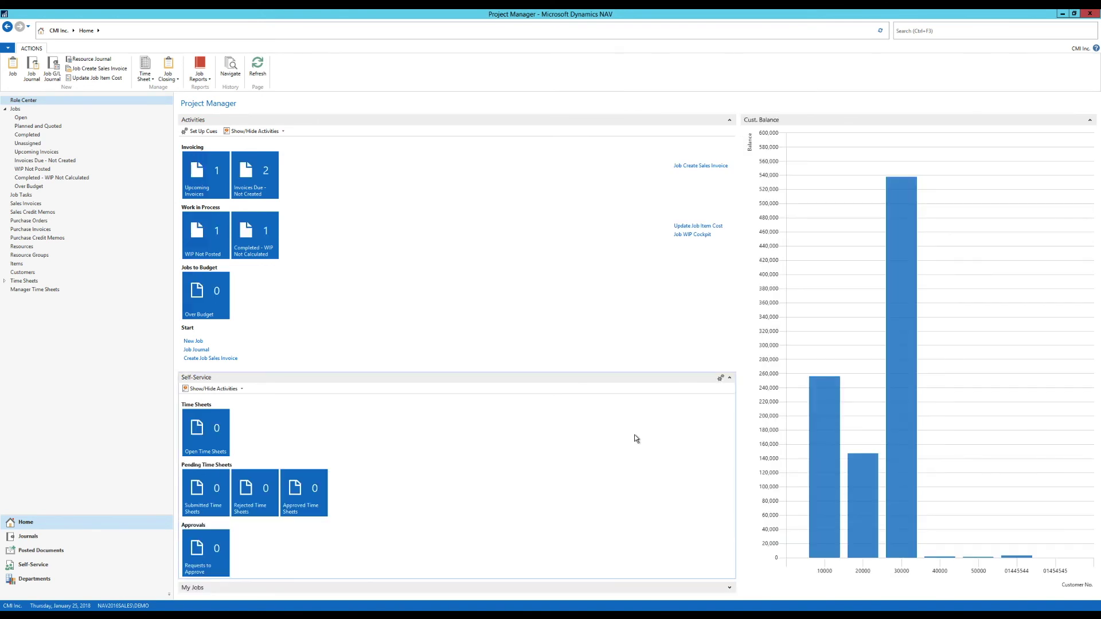
pyautogui.moveTo(894, 262)
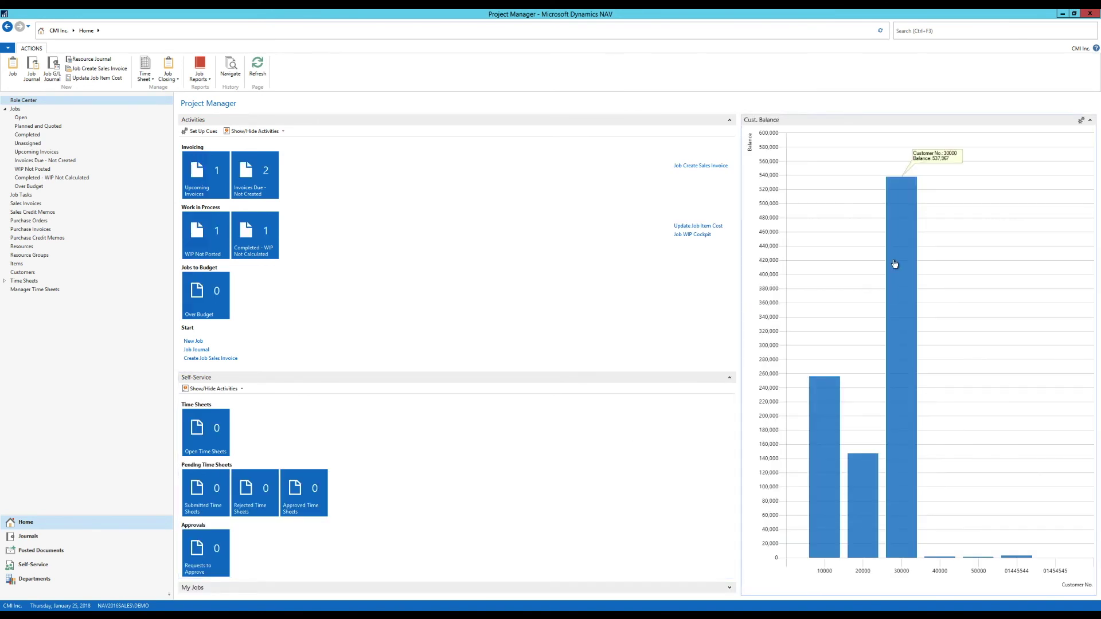